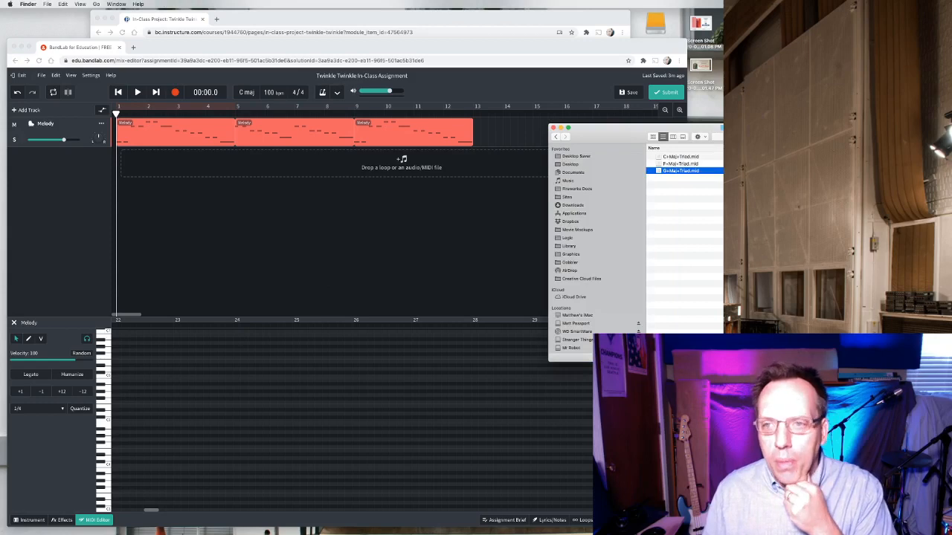
Open the assignment brief and view its attached chord MIDI files.
{"action": "left_click_drag", "start_coordinate": [795, 134], "coordinate": [689, 128]}
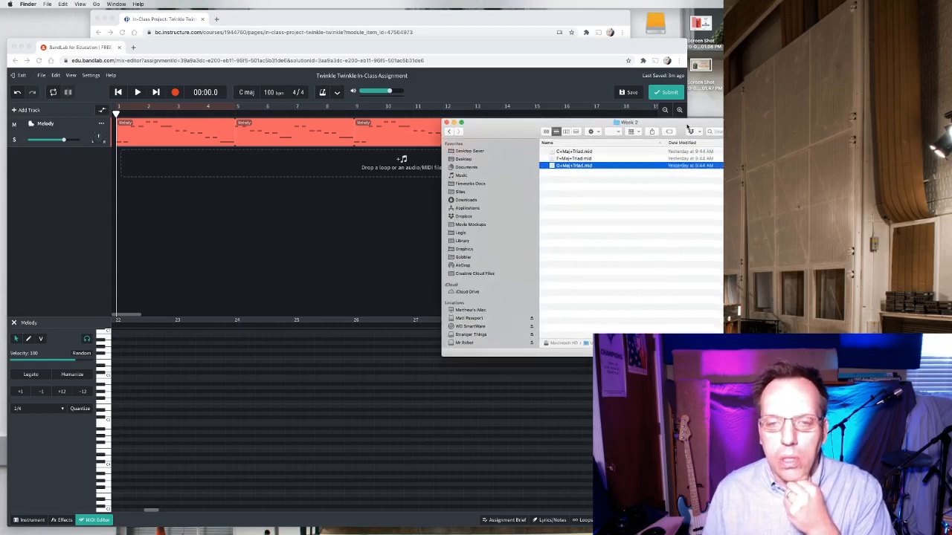
{"action": "left_click", "coordinate": [503, 523]}
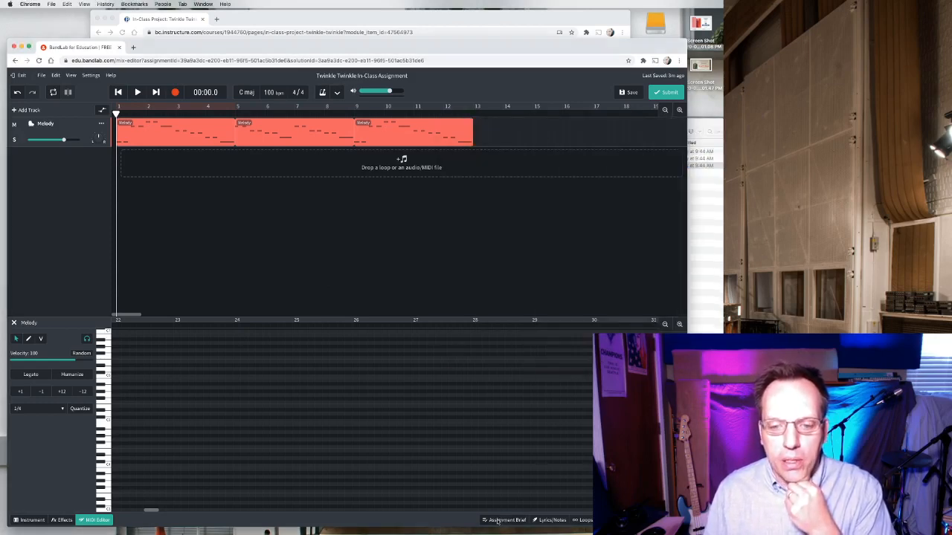
{"action": "left_click", "coordinate": [497, 520]}
{"action": "left_click", "coordinate": [654, 131]}
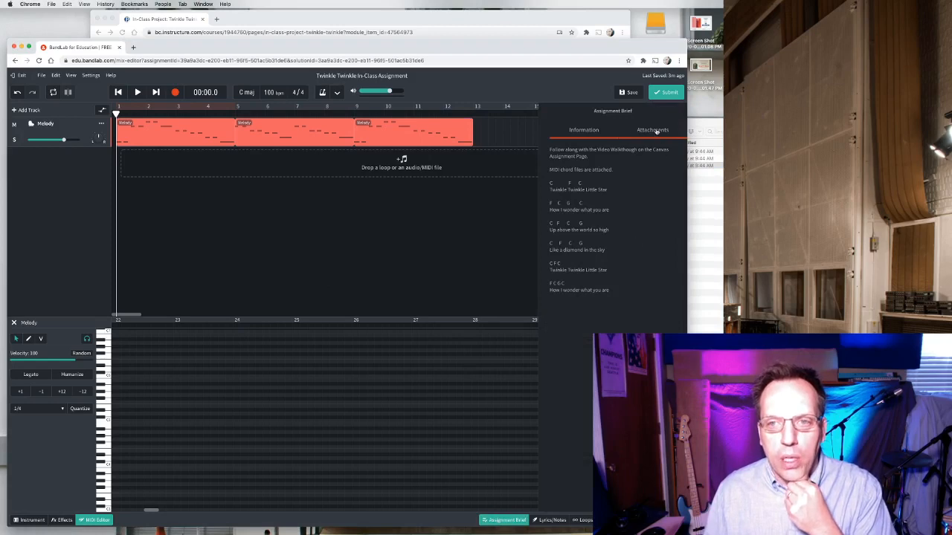
{"action": "left_click", "coordinate": [717, 130]}
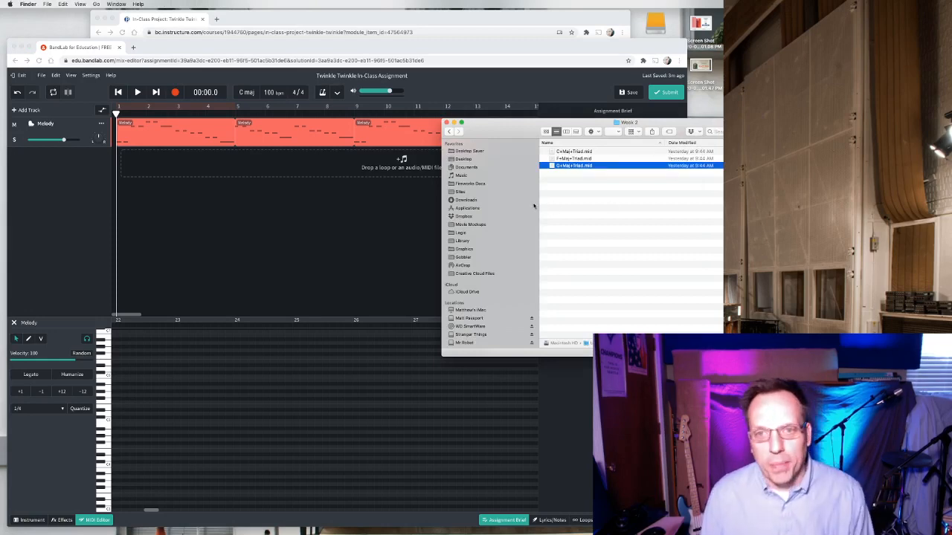
Add a new Instruments track below the Melody track.
{"action": "left_click", "coordinate": [63, 195]}
{"action": "left_click", "coordinate": [32, 113]}
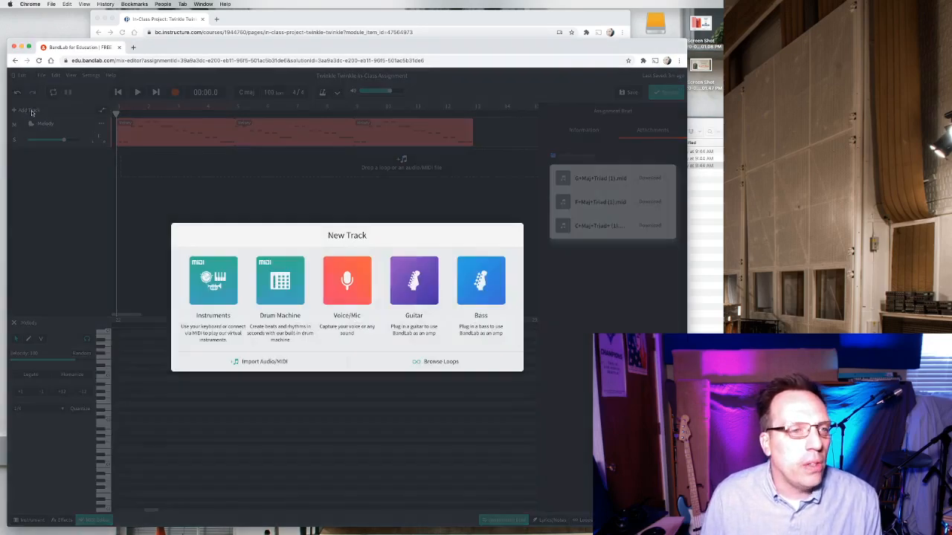
{"action": "left_click", "coordinate": [220, 277]}
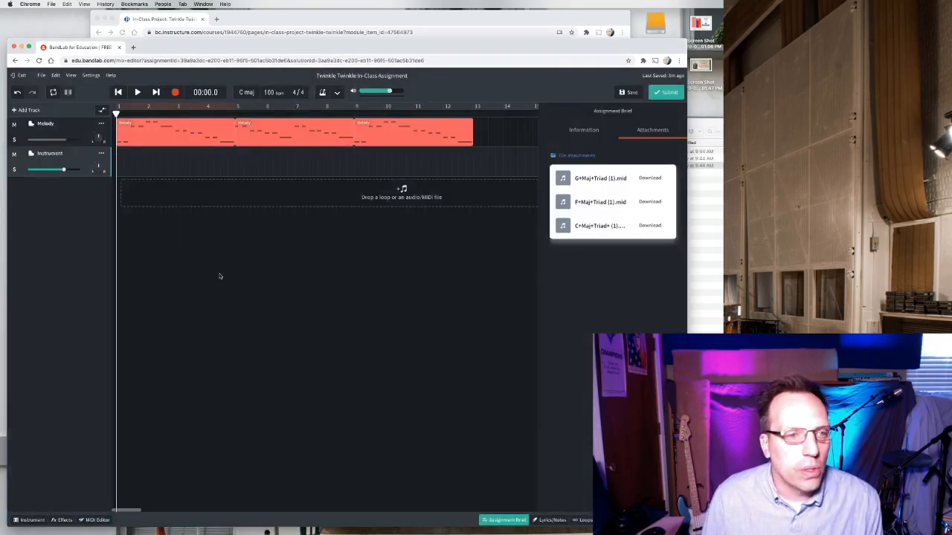
Open the new track's instrument settings and change its sound to Electric Piano.
{"action": "left_click", "coordinate": [33, 520]}
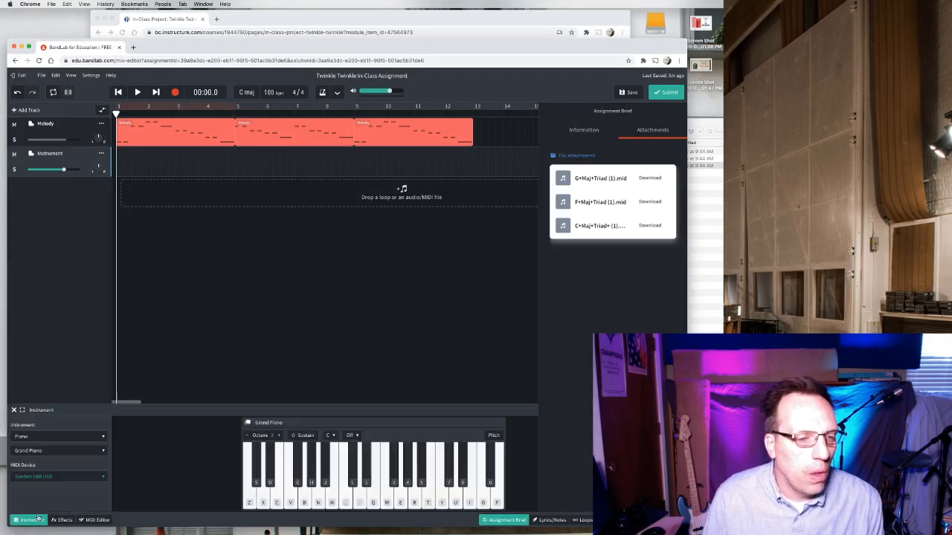
{"action": "left_click", "coordinate": [46, 451]}
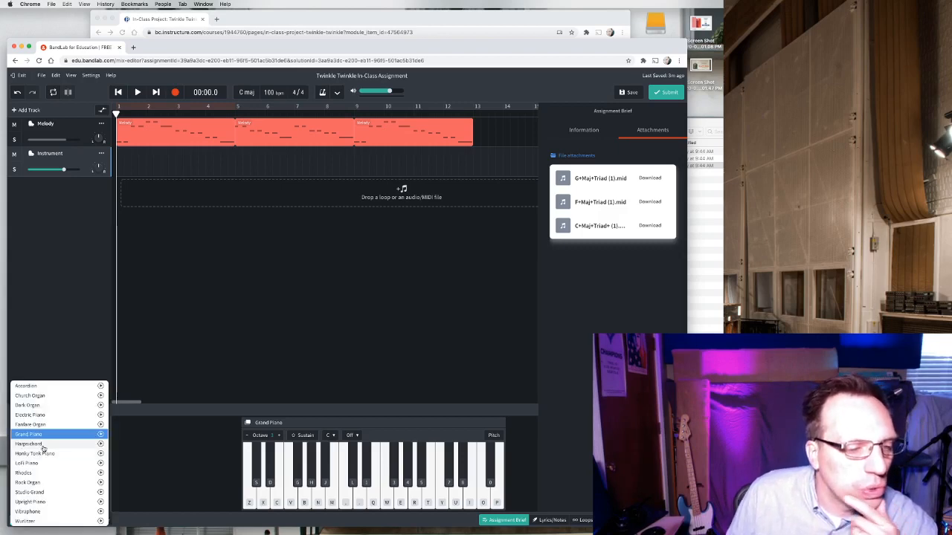
{"action": "left_click", "coordinate": [33, 415]}
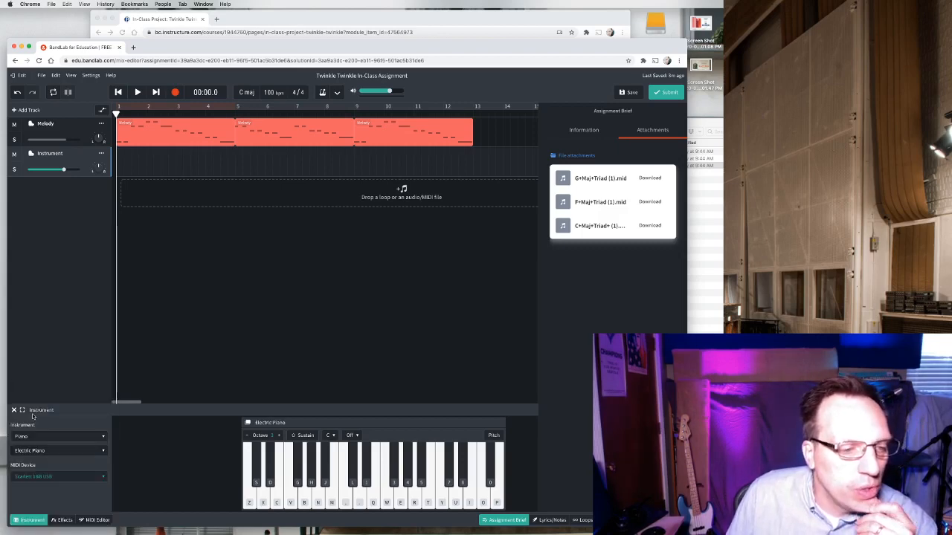
Rename the new instrument track to Chords.
{"action": "double_click", "coordinate": [52, 152]}
{"action": "type", "text": "Chords"}
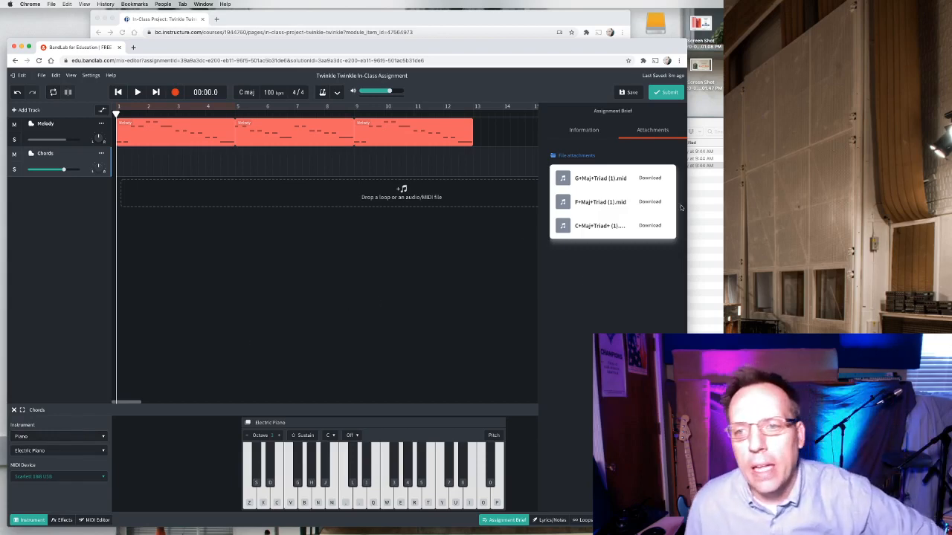
Move the file window aside and view the assignment brief's chord information.
{"action": "key", "text": "super+Tab"}
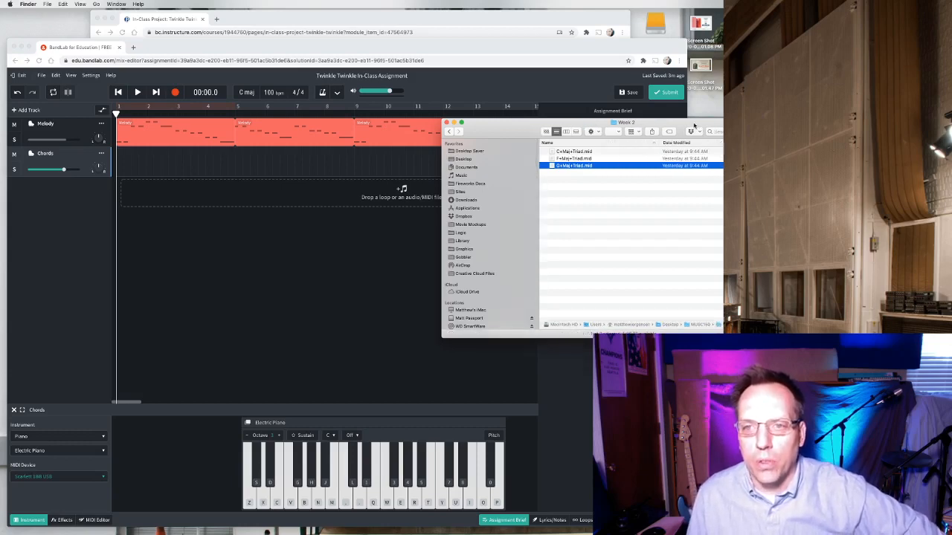
{"action": "left_click_drag", "start_coordinate": [694, 126], "coordinate": [393, 226]}
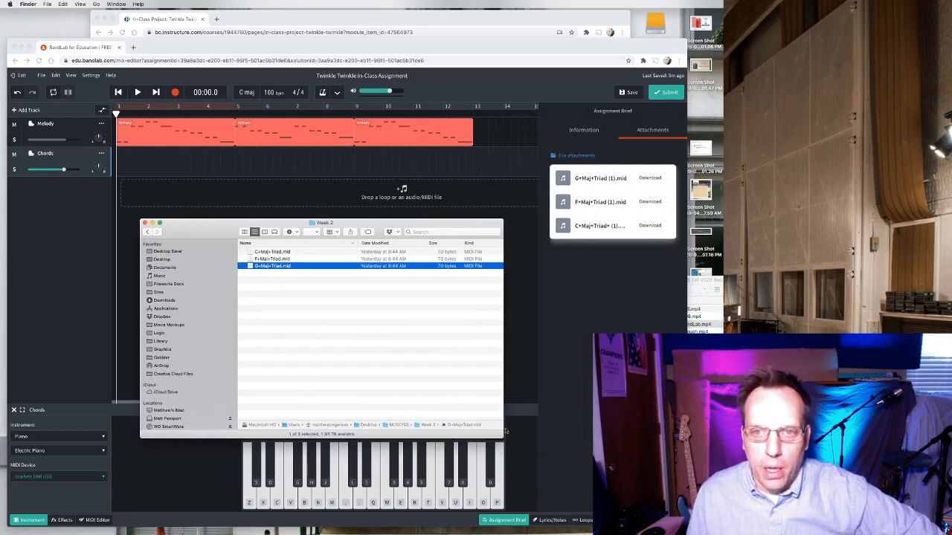
{"action": "left_click", "coordinate": [584, 130]}
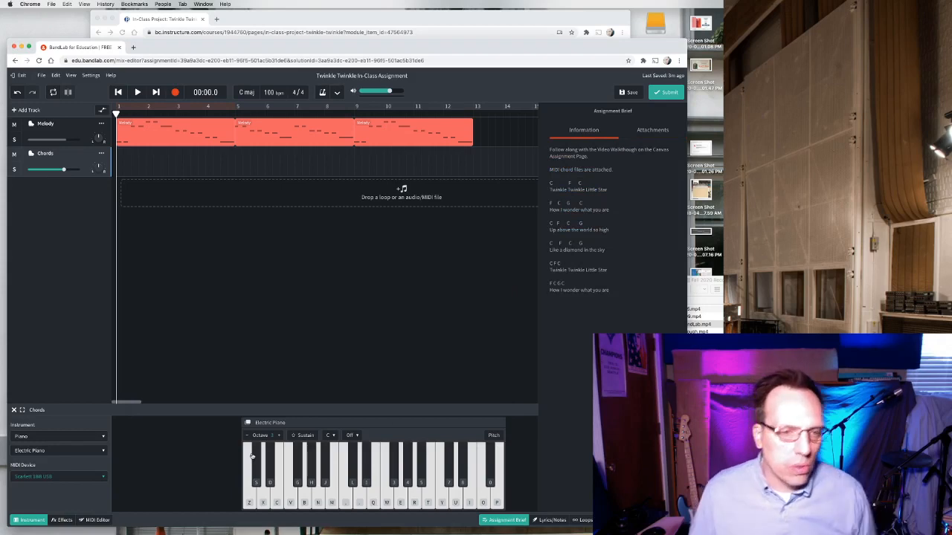
Import C+Maj+Triad.mid onto the start of the Chords track.
{"action": "key", "text": "super+Tab"}
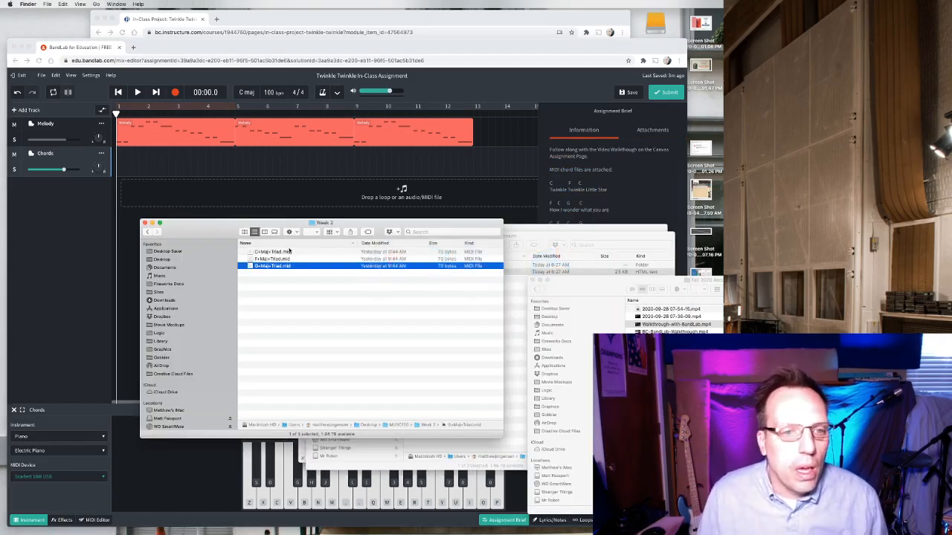
{"action": "left_click", "coordinate": [274, 252]}
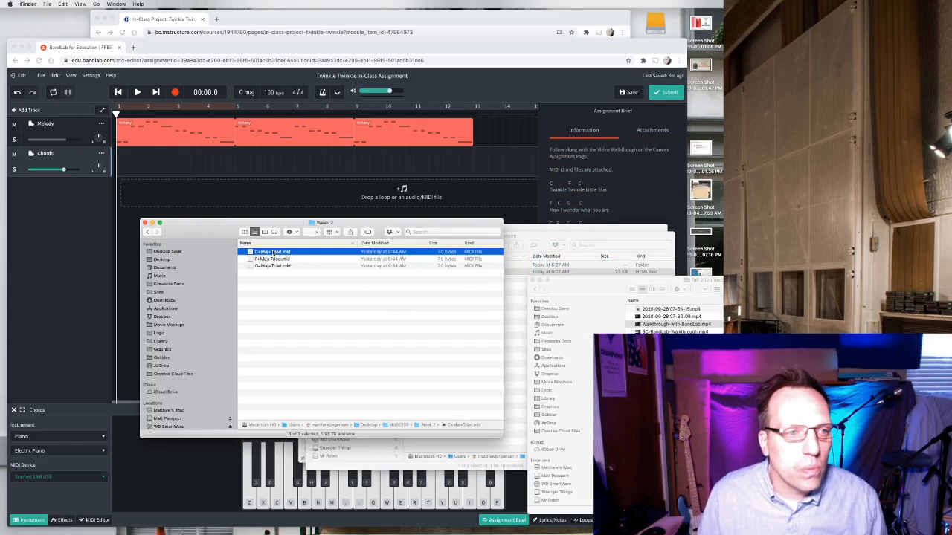
{"action": "left_click_drag", "start_coordinate": [274, 253], "coordinate": [128, 164]}
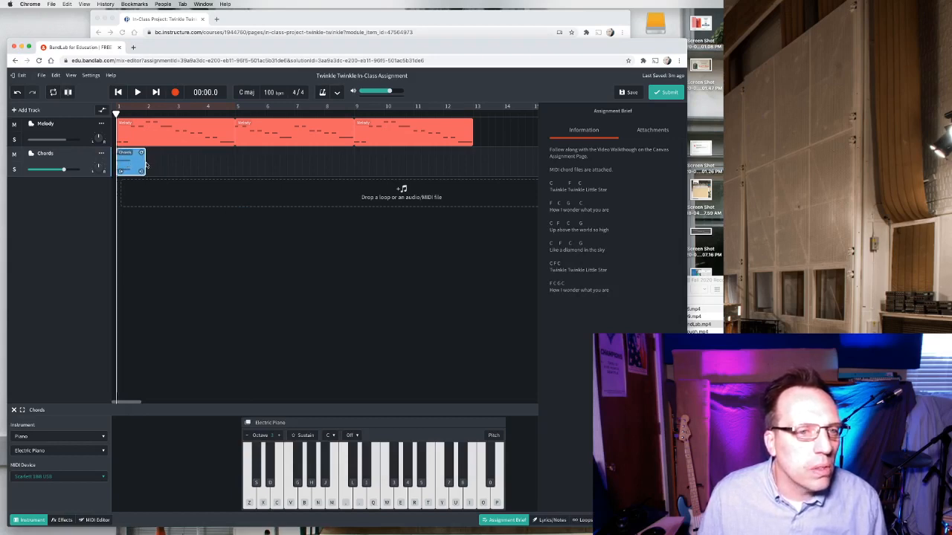
Play back the beginning of the project to hear the C chord with the melody.
{"action": "key", "text": "space"}
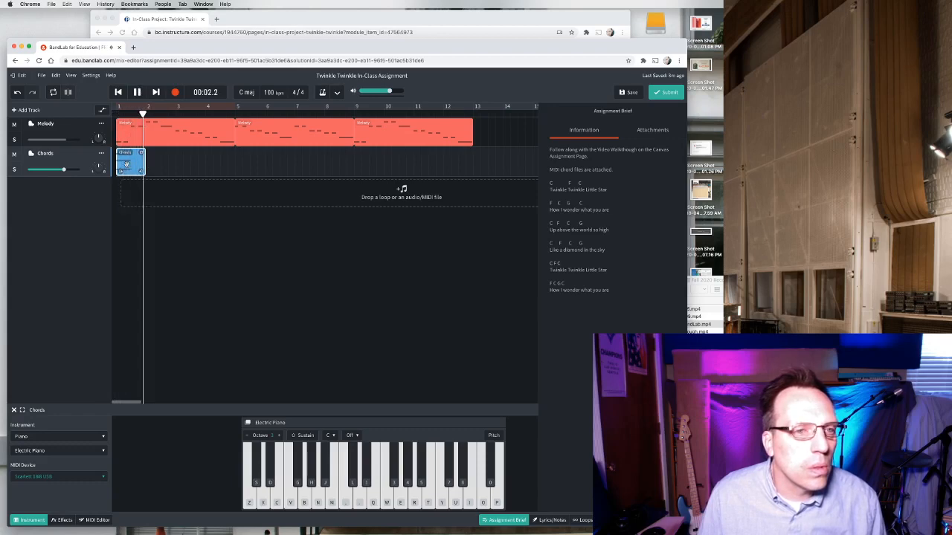
{"action": "key", "text": "space"}
{"action": "left_click_drag", "start_coordinate": [151, 113], "coordinate": [116, 113]}
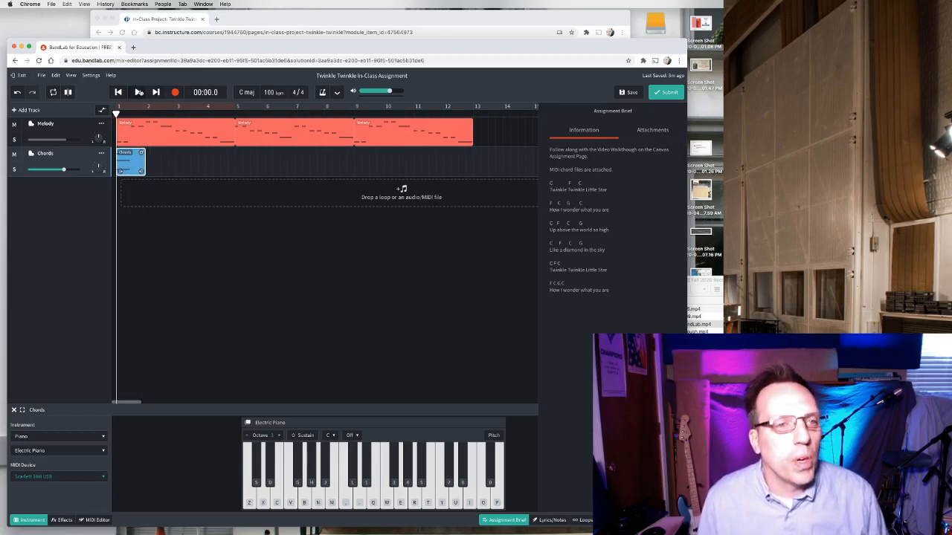
{"action": "left_click", "coordinate": [138, 92]}
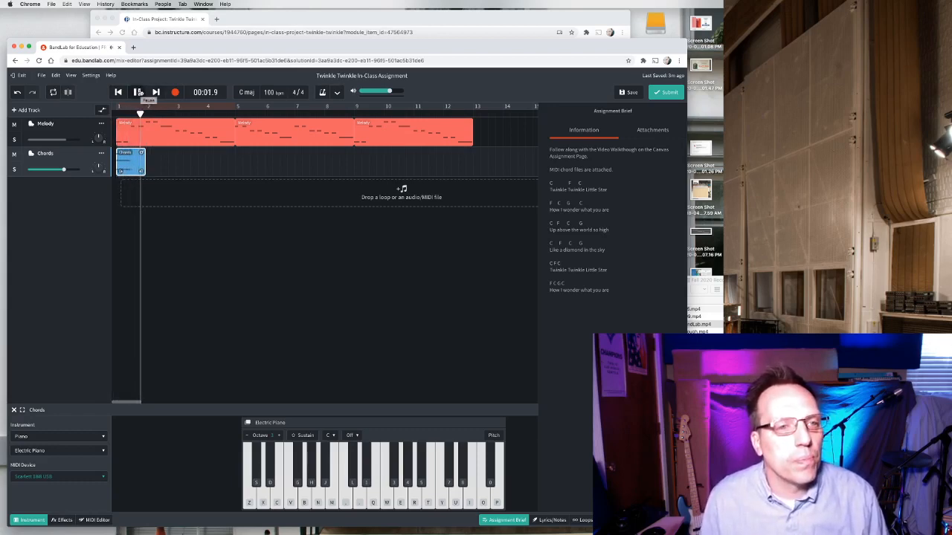
{"action": "left_click", "coordinate": [137, 92]}
{"action": "left_click", "coordinate": [146, 112]}
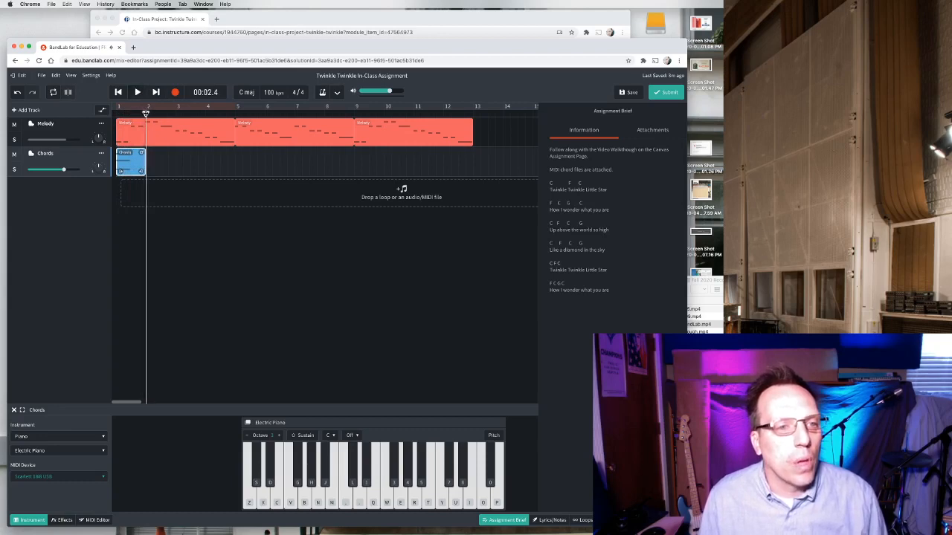
Check the Twinkle Twinkle sheet music chords on the course page.
{"action": "key", "text": "super+Tab"}
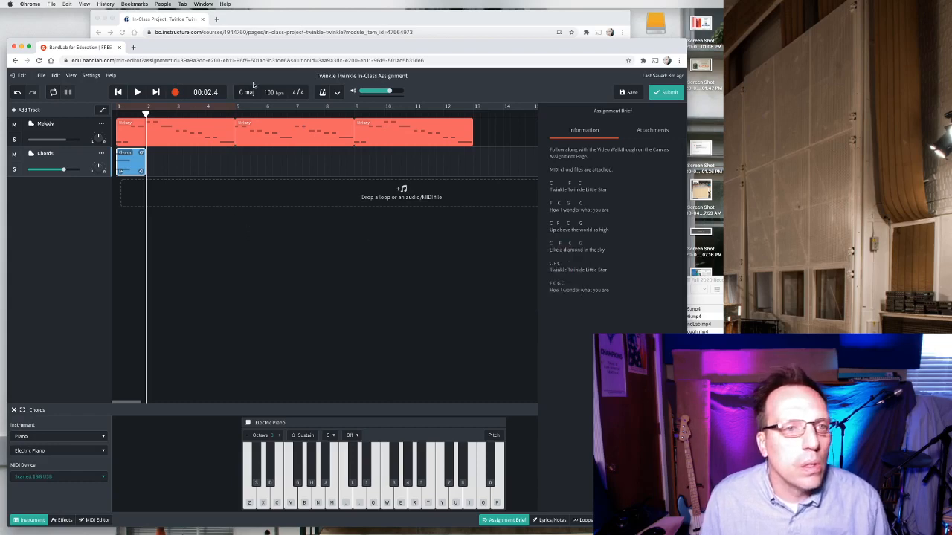
{"action": "left_click", "coordinate": [279, 19]}
{"action": "left_click_drag", "start_coordinate": [280, 19], "coordinate": [279, 21]}
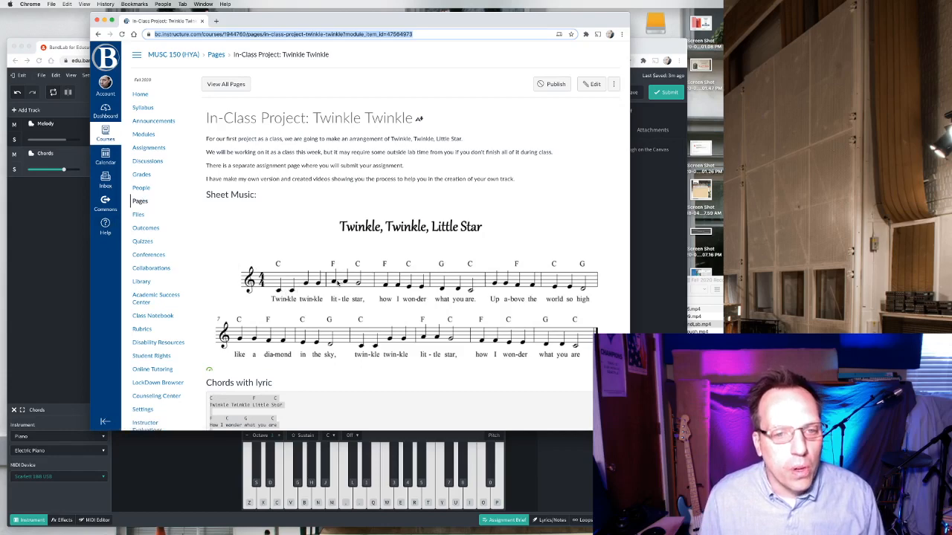
{"action": "left_click", "coordinate": [66, 207]}
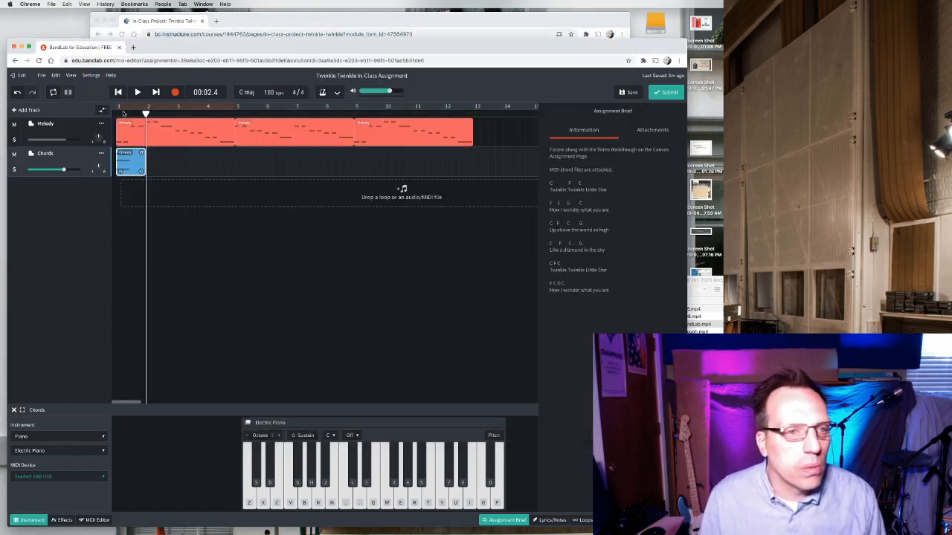
Play the project from the start to hear the chord against the melody.
{"action": "left_click", "coordinate": [113, 111]}
{"action": "key", "text": "space"}
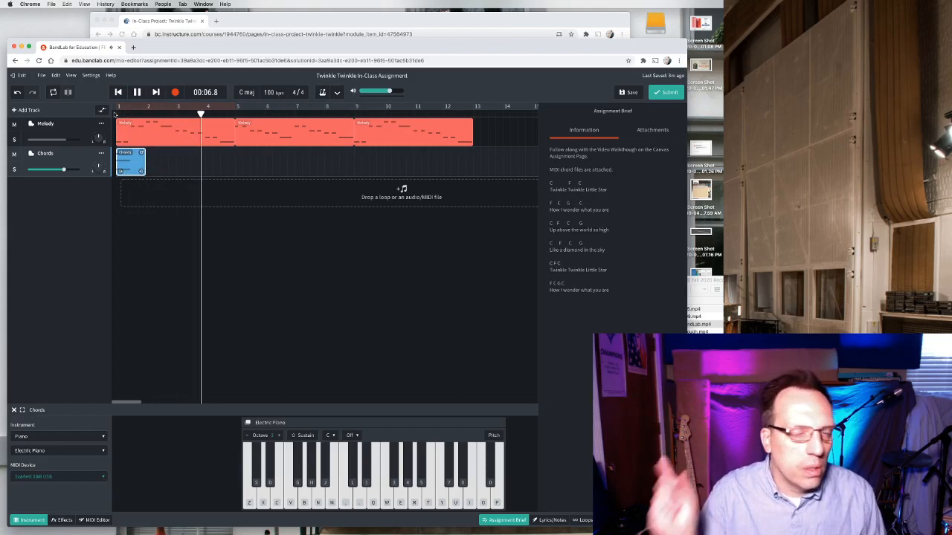
{"action": "key", "text": "space"}
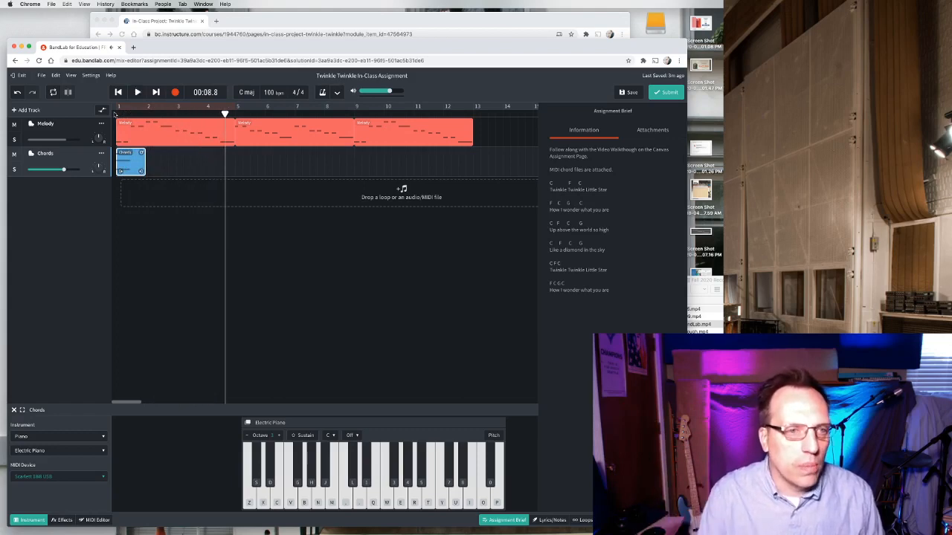
Import F+Maj+Triad.mid onto the Chords track directly after the C chord region.
{"action": "key", "text": "super+Tab"}
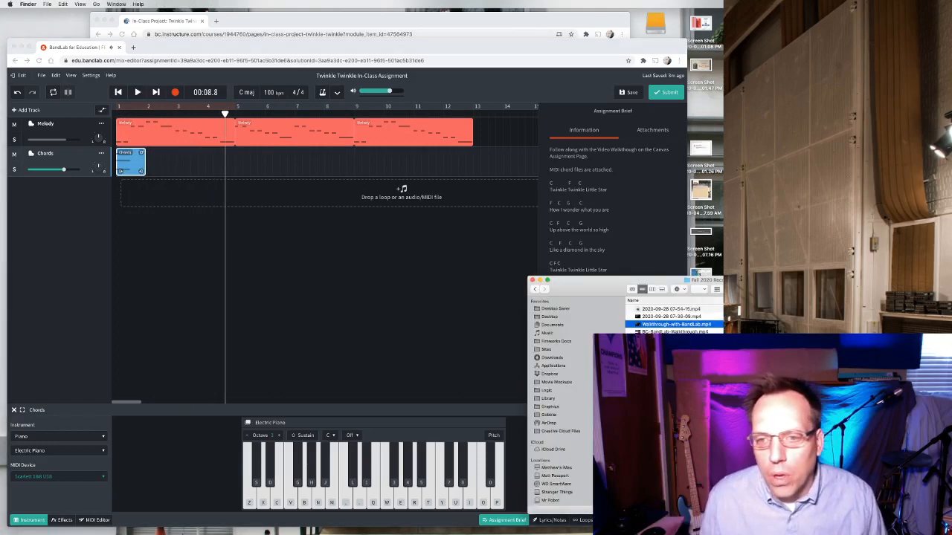
{"action": "left_click", "coordinate": [539, 281]}
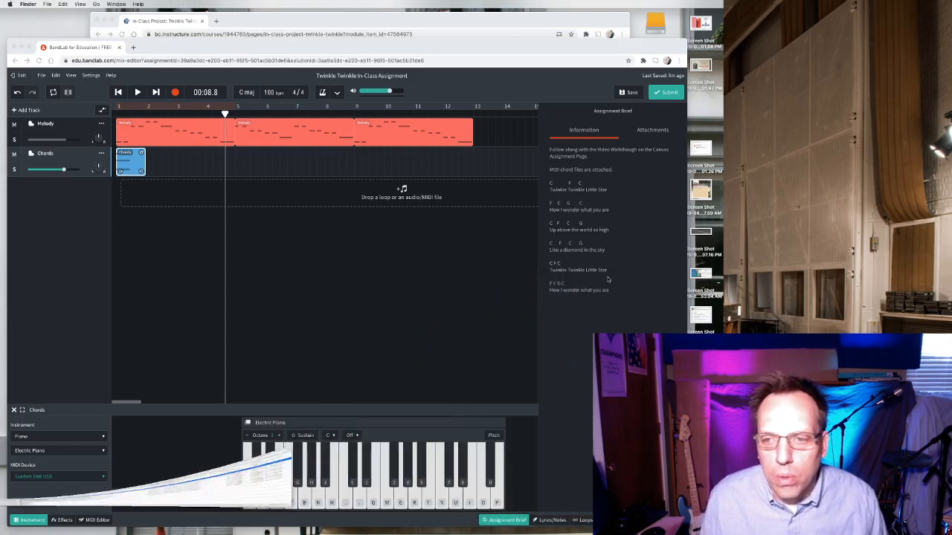
{"action": "key", "text": "super+Tab"}
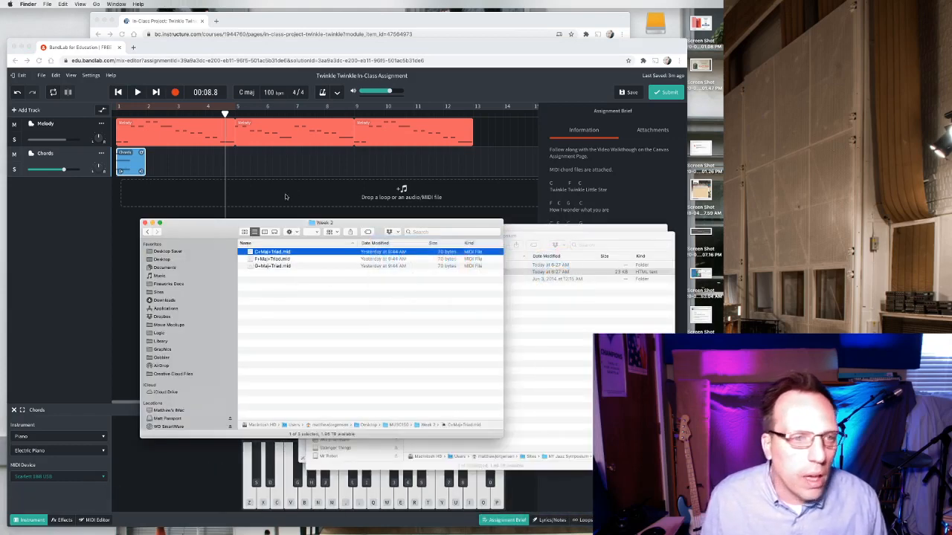
{"action": "left_click_drag", "start_coordinate": [290, 218], "coordinate": [370, 212]}
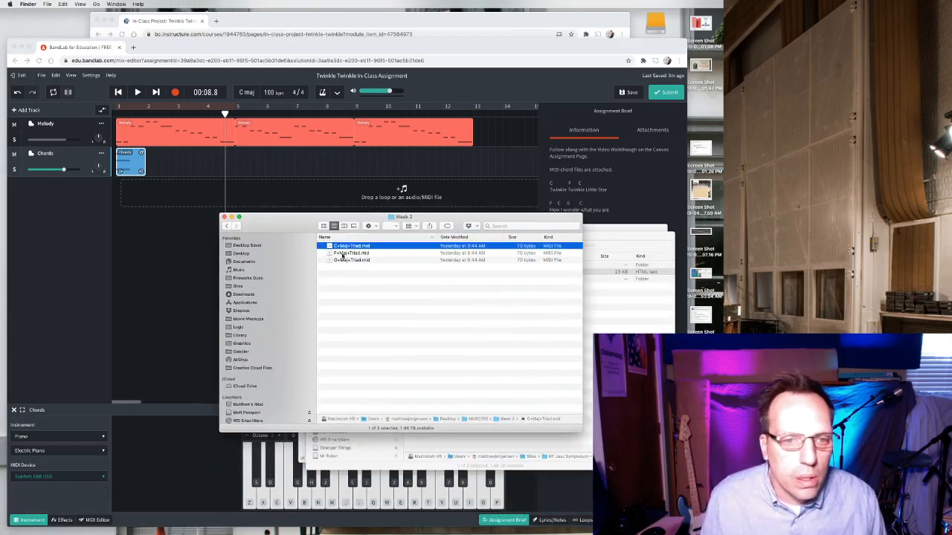
{"action": "left_click_drag", "start_coordinate": [342, 255], "coordinate": [152, 167]}
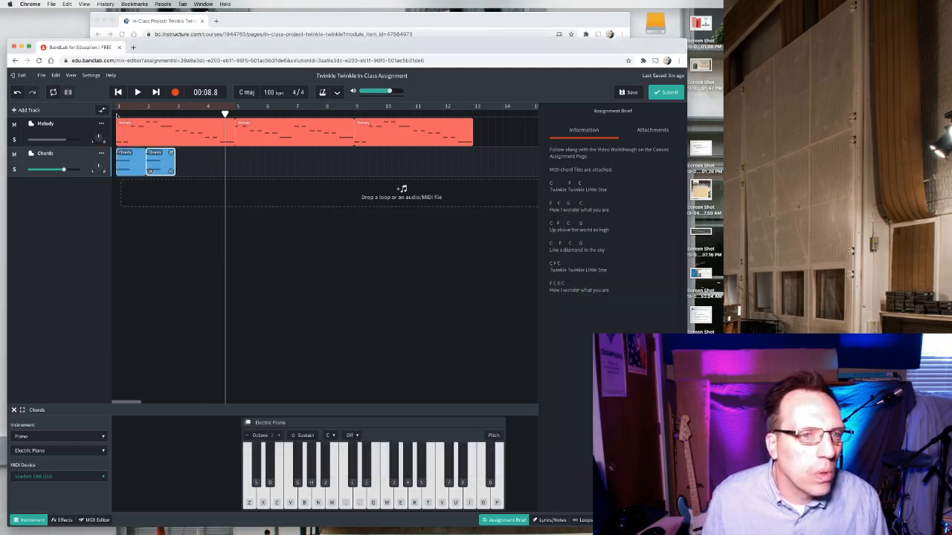
Play back the first bars from the start to hear the C and F chords.
{"action": "left_click", "coordinate": [116, 113]}
{"action": "left_click", "coordinate": [138, 93]}
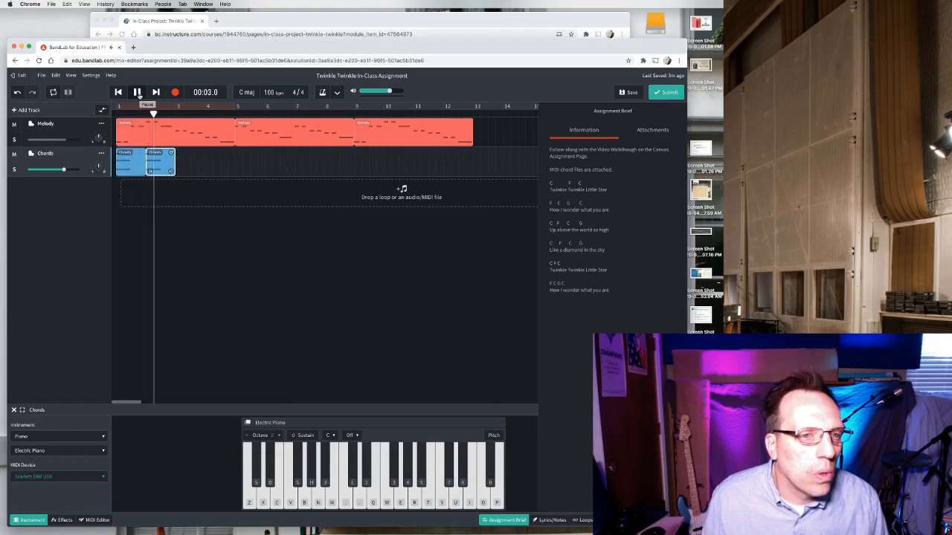
{"action": "left_click", "coordinate": [138, 92]}
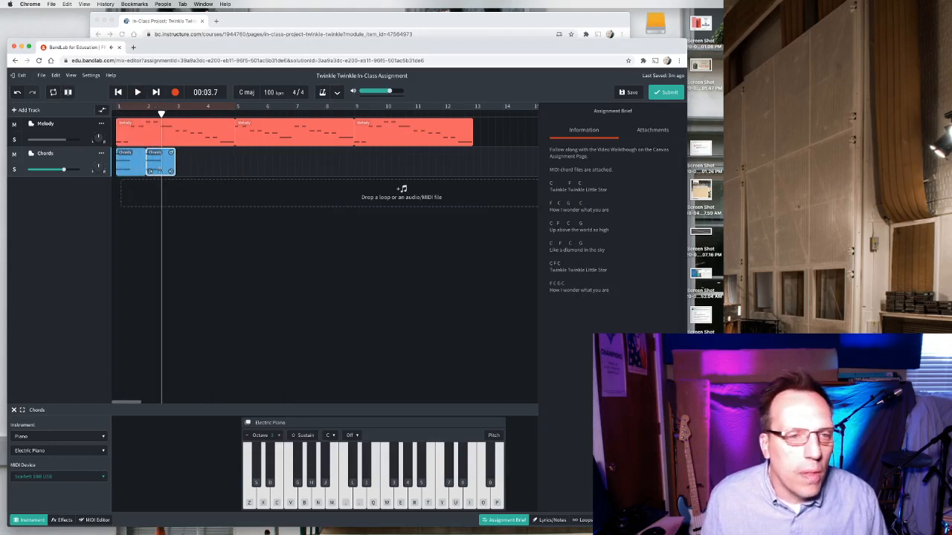
{"action": "left_click_drag", "start_coordinate": [162, 112], "coordinate": [116, 113]}
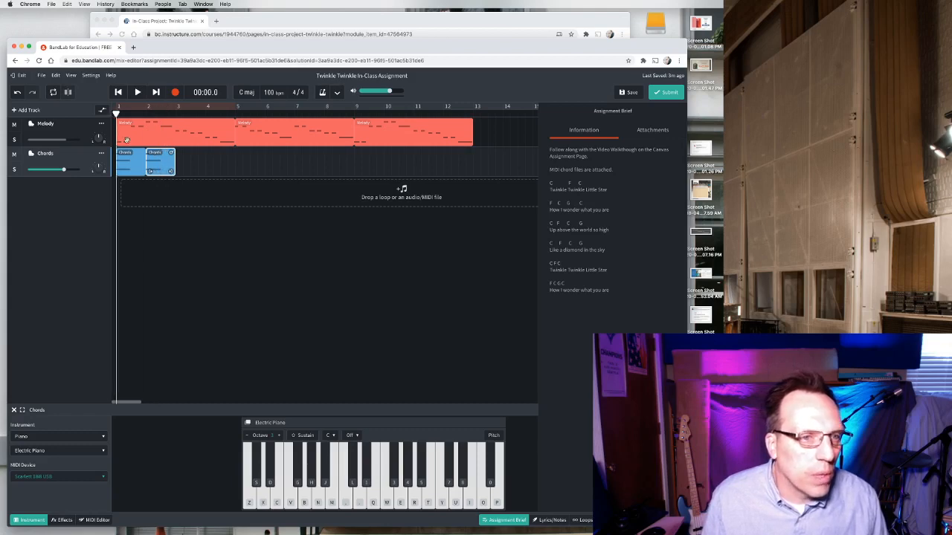
{"action": "key", "text": "space"}
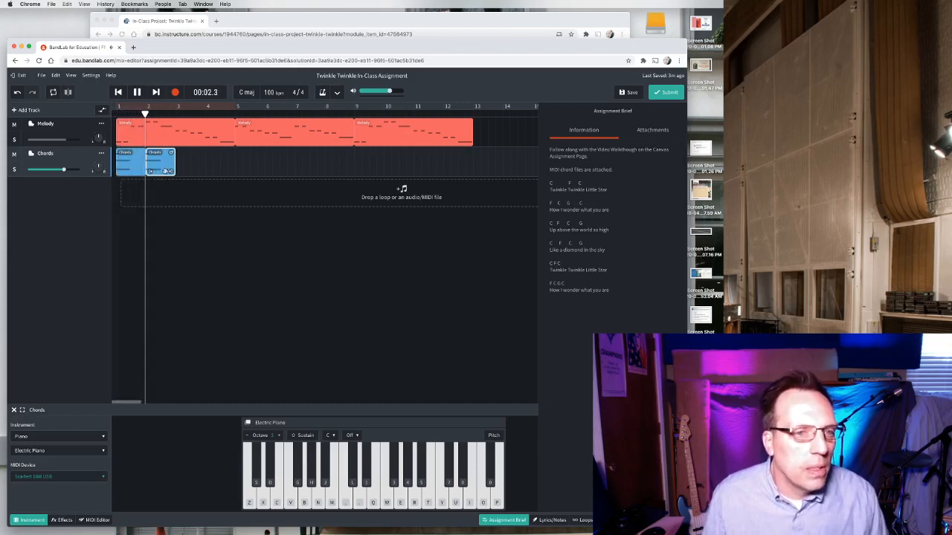
{"action": "key", "text": "space"}
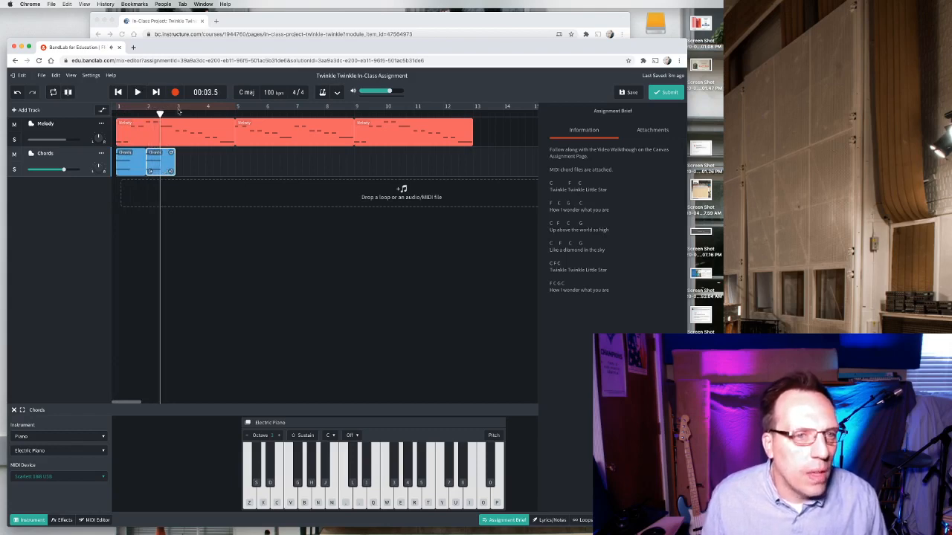
Replay the opening bars from the start to compare the F chord with the melody.
{"action": "mouse_move", "coordinate": [159, 112]}
{"action": "left_mouse_down"}
{"action": "mouse_move", "coordinate": [145, 112]}
{"action": "mouse_move", "coordinate": [160, 112]}
{"action": "left_mouse_up"}
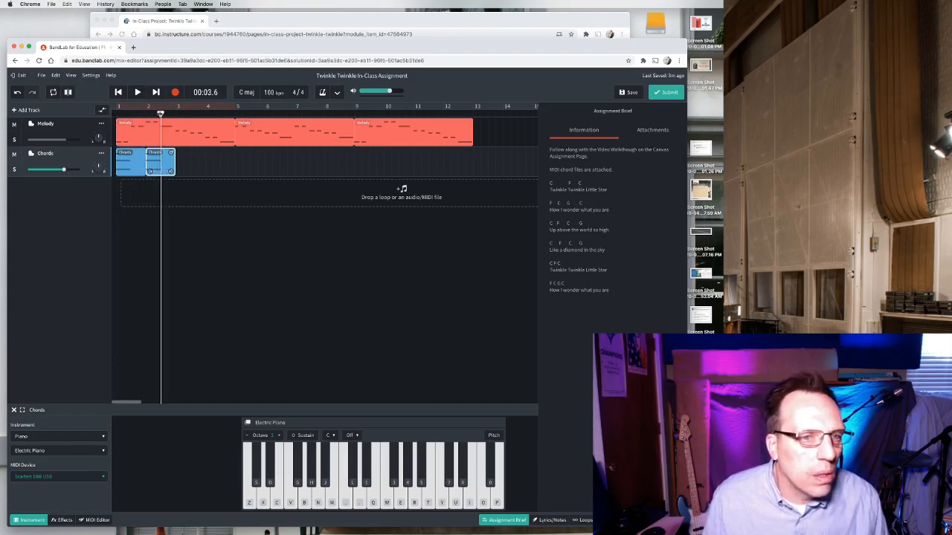
{"action": "left_click", "coordinate": [123, 153]}
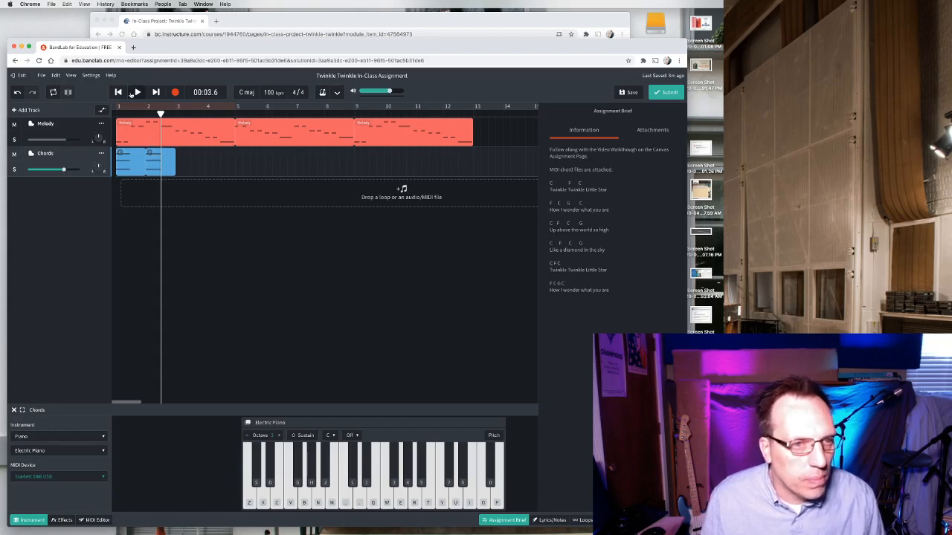
{"action": "left_click", "coordinate": [119, 93]}
{"action": "left_click", "coordinate": [136, 94]}
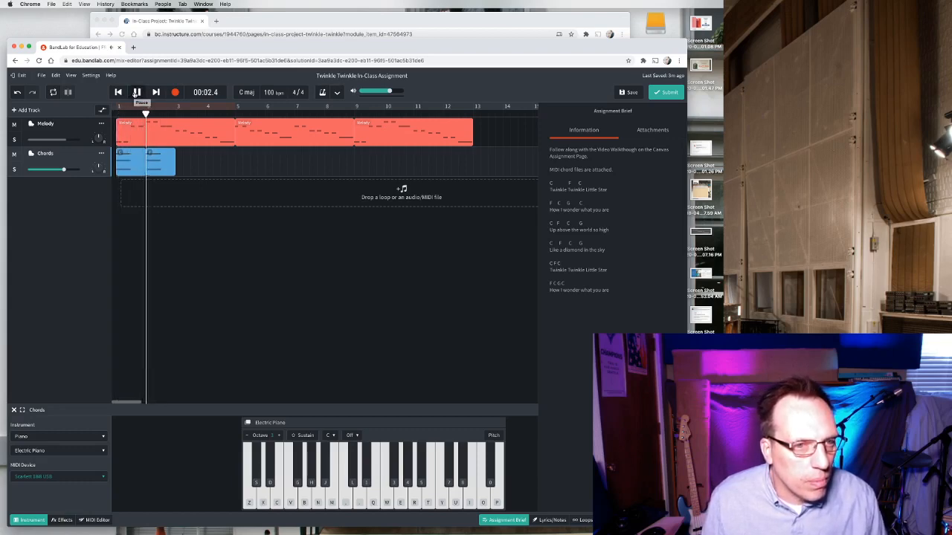
{"action": "key", "text": "space"}
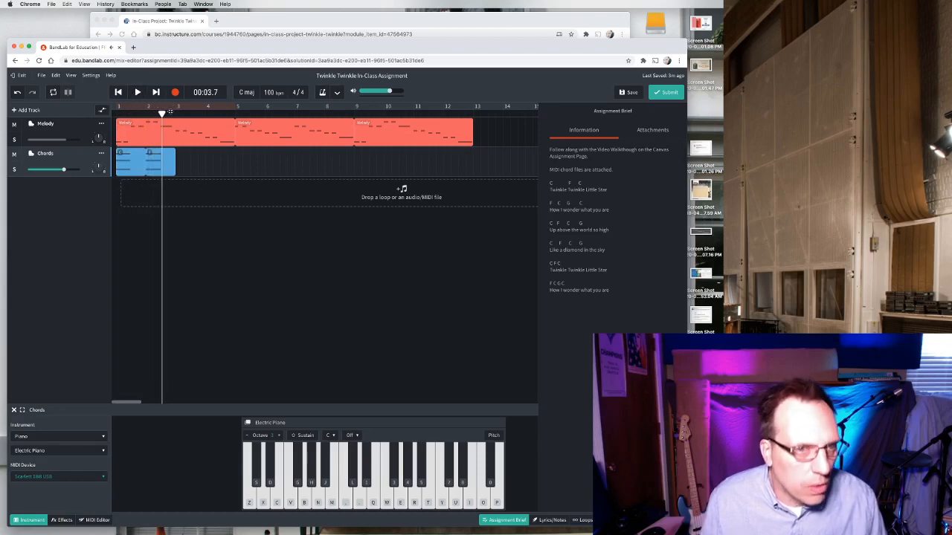
Slice the F chord region at the middle of bar 2 and delete its second half.
{"action": "left_click", "coordinate": [160, 113]}
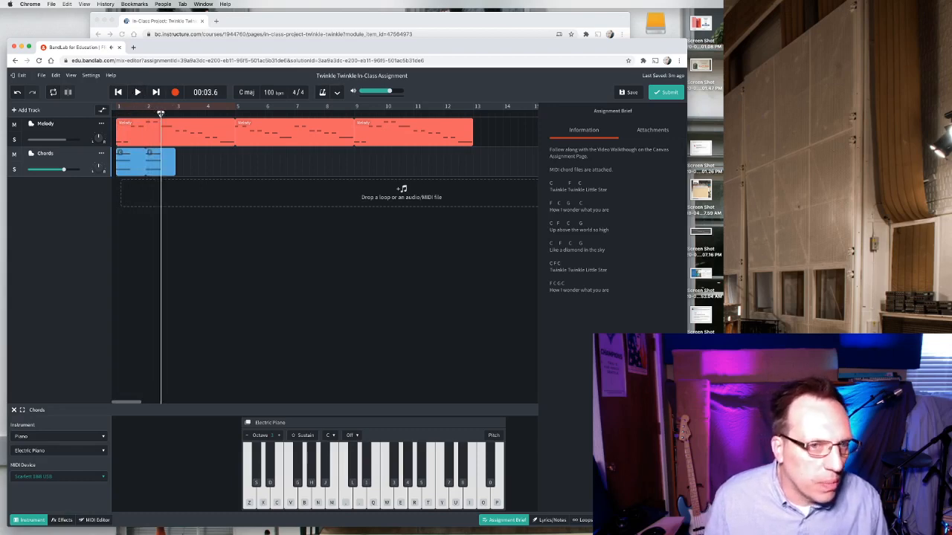
{"action": "left_click", "coordinate": [168, 162]}
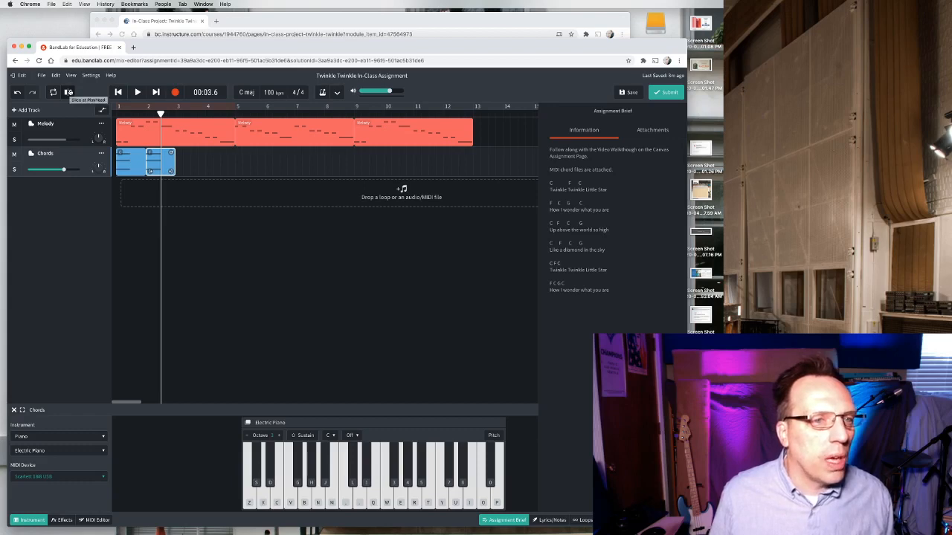
{"action": "left_click", "coordinate": [68, 91]}
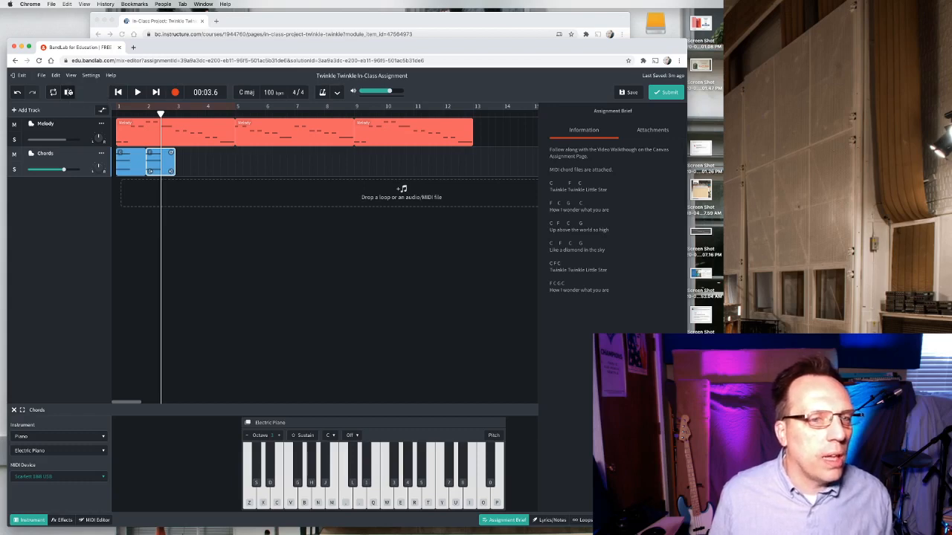
{"action": "left_click", "coordinate": [165, 159]}
{"action": "key", "text": "Delete"}
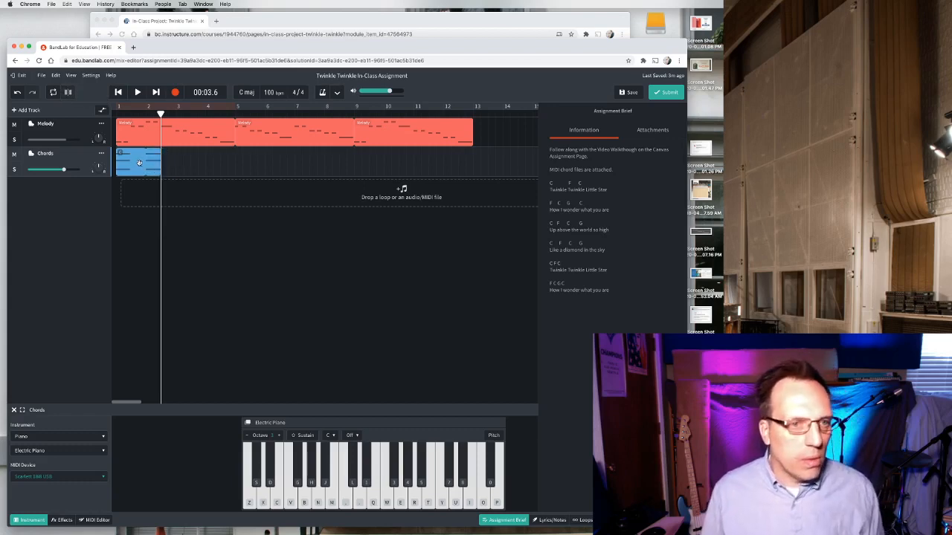
Copy the C chord region and paste it directly after the shortened F chord region.
{"action": "left_click", "coordinate": [139, 162]}
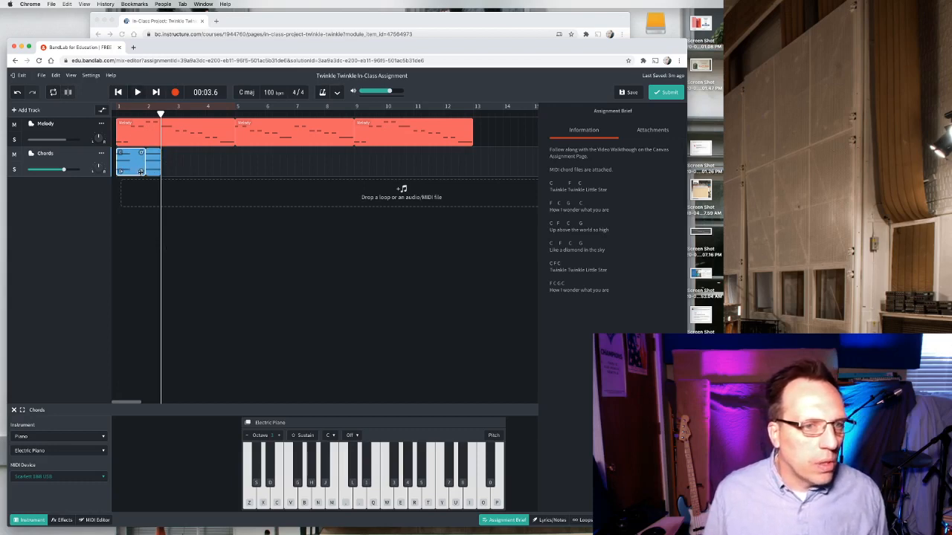
{"action": "mouse_move", "coordinate": [141, 172]}
{"action": "left_mouse_down"}
{"action": "mouse_move", "coordinate": [126, 171]}
{"action": "mouse_move", "coordinate": [140, 171]}
{"action": "left_mouse_up"}
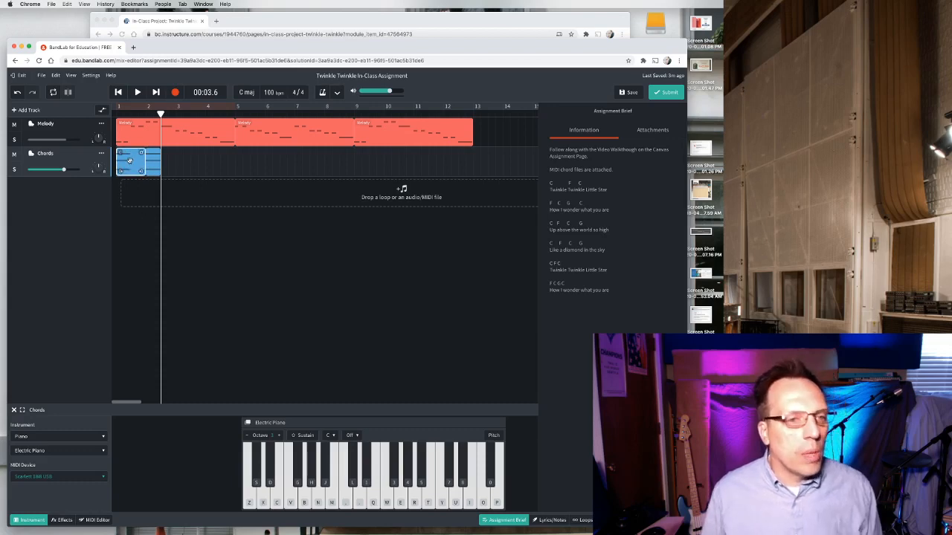
{"action": "right_click", "coordinate": [137, 163]}
{"action": "left_click", "coordinate": [141, 183]}
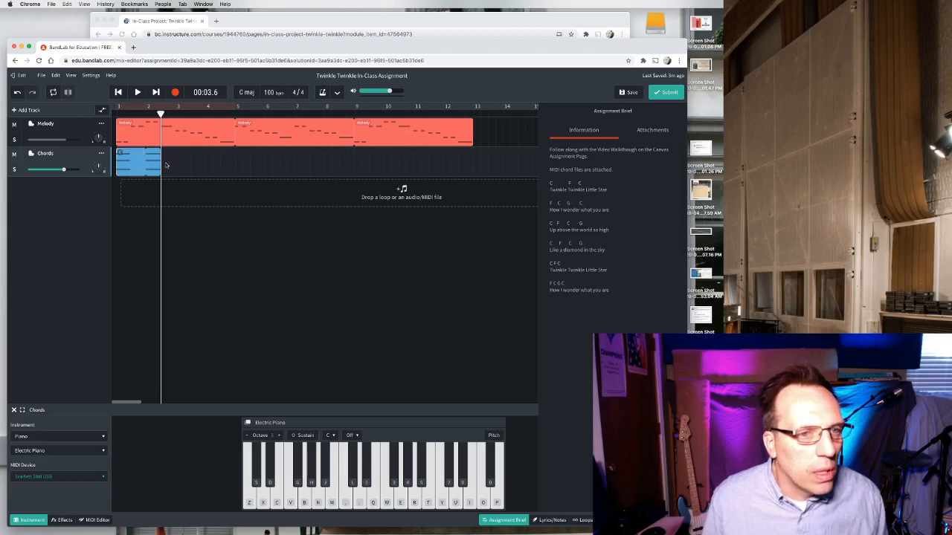
{"action": "right_click", "coordinate": [166, 164]}
{"action": "left_click", "coordinate": [176, 171]}
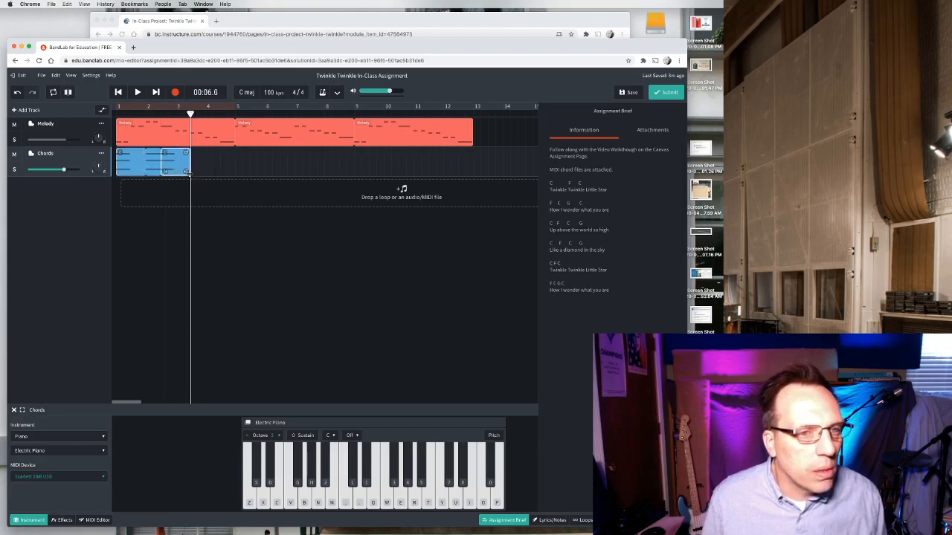
Play back from the start to hear the C, F and pasted C chord regions.
{"action": "left_click", "coordinate": [115, 111]}
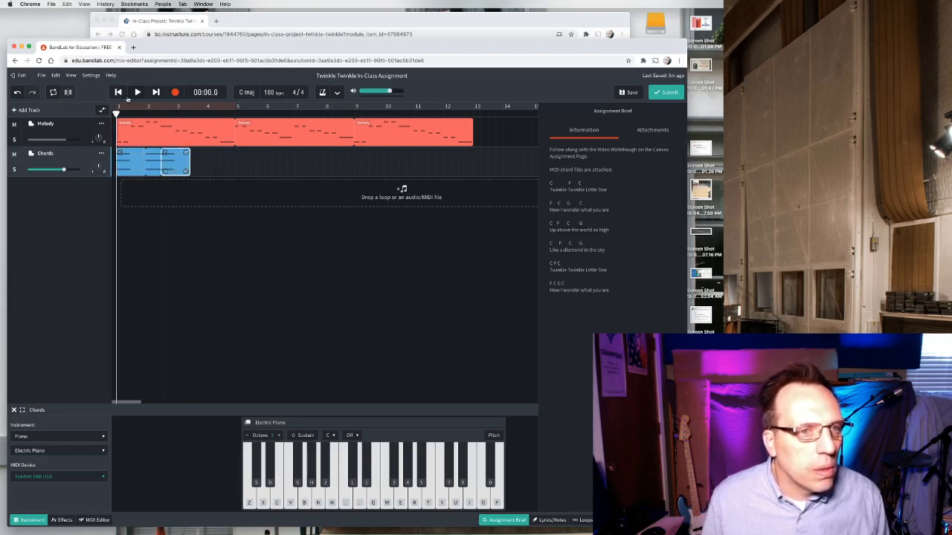
{"action": "left_click", "coordinate": [137, 93]}
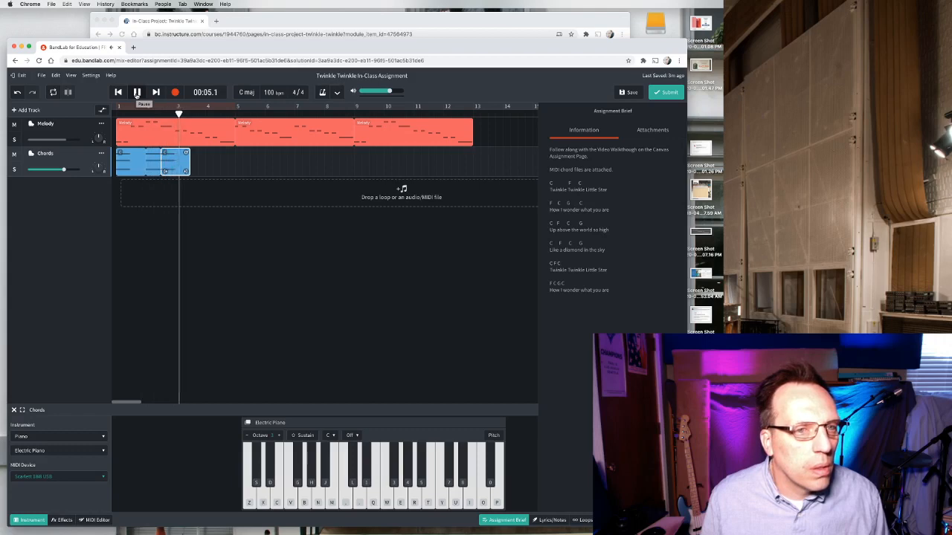
{"action": "left_click", "coordinate": [137, 93]}
Shorten the pasted C region to end at bar 3 and the first C region to end halfway through bar 1.
{"action": "left_click_drag", "start_coordinate": [186, 172], "coordinate": [175, 172]}
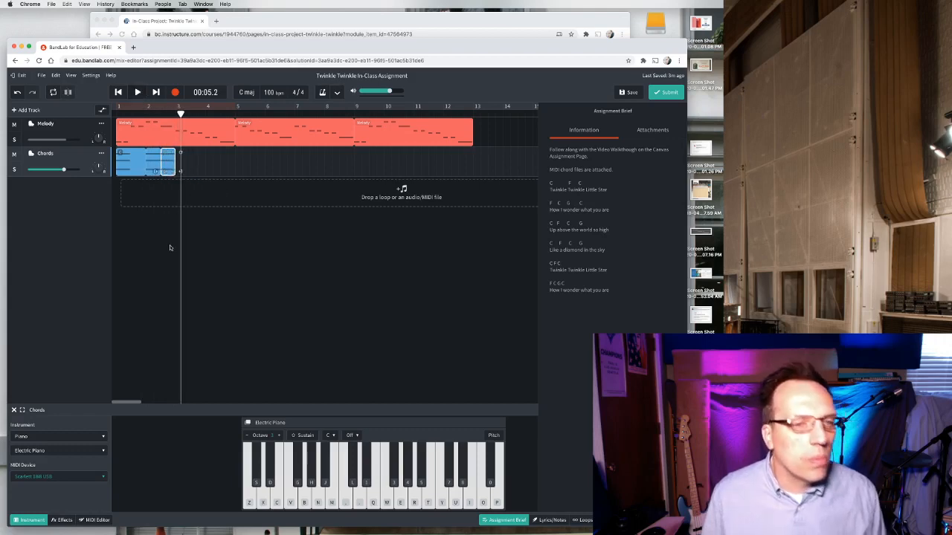
{"action": "left_click", "coordinate": [517, 521]}
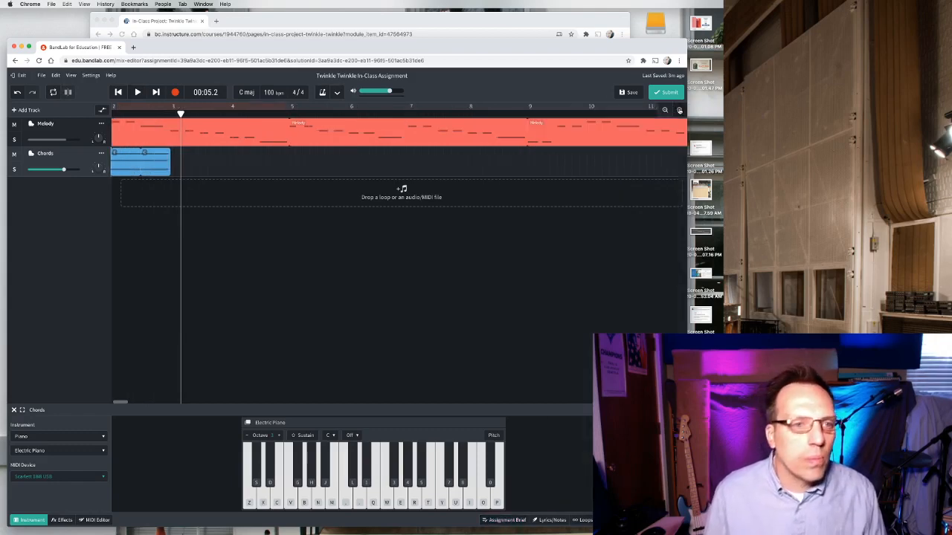
{"action": "left_click", "coordinate": [680, 111]}
{"action": "scroll", "coordinate": [442, 224], "scroll_direction": "left", "scroll_amount": 3}
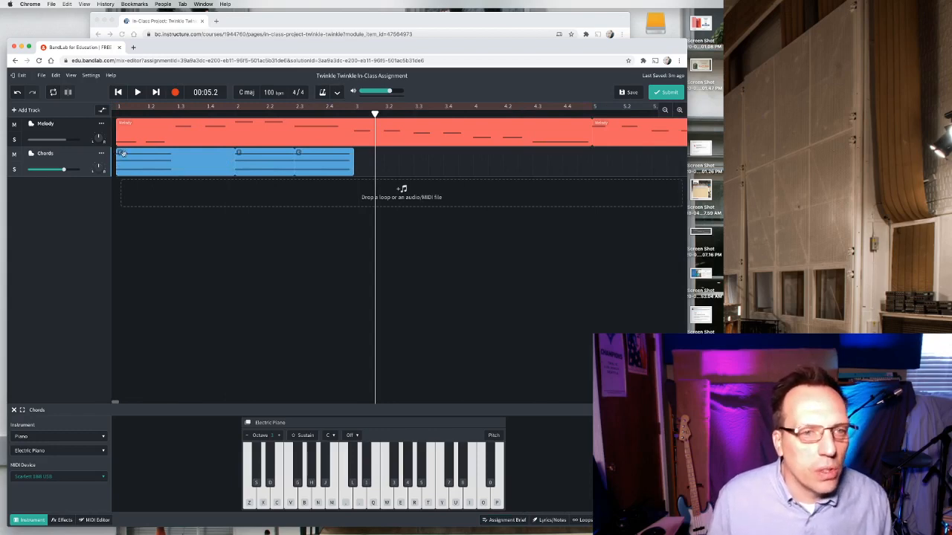
{"action": "left_click", "coordinate": [232, 171]}
{"action": "left_click_drag", "start_coordinate": [232, 171], "coordinate": [175, 172]}
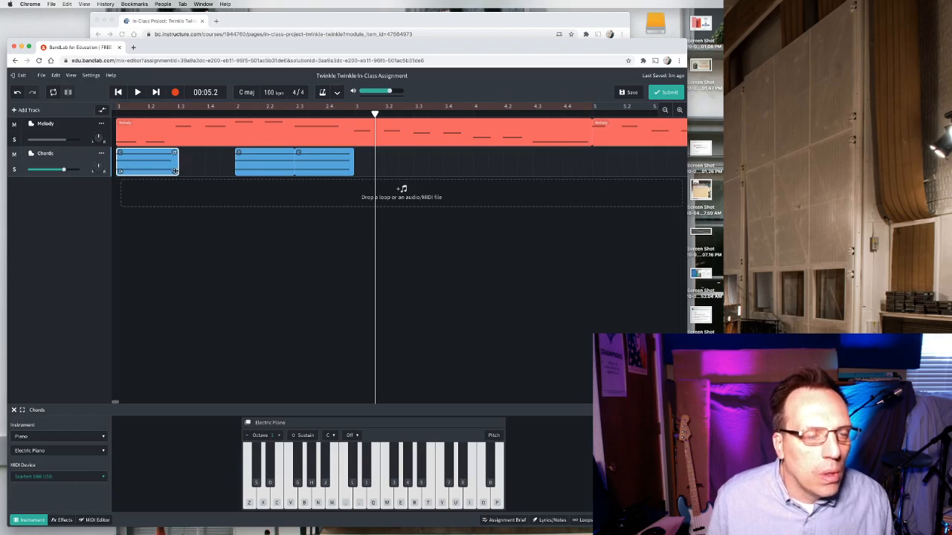
Play back from the start to check the shortened chord regions against the melody.
{"action": "left_click", "coordinate": [117, 111]}
{"action": "left_click", "coordinate": [139, 92]}
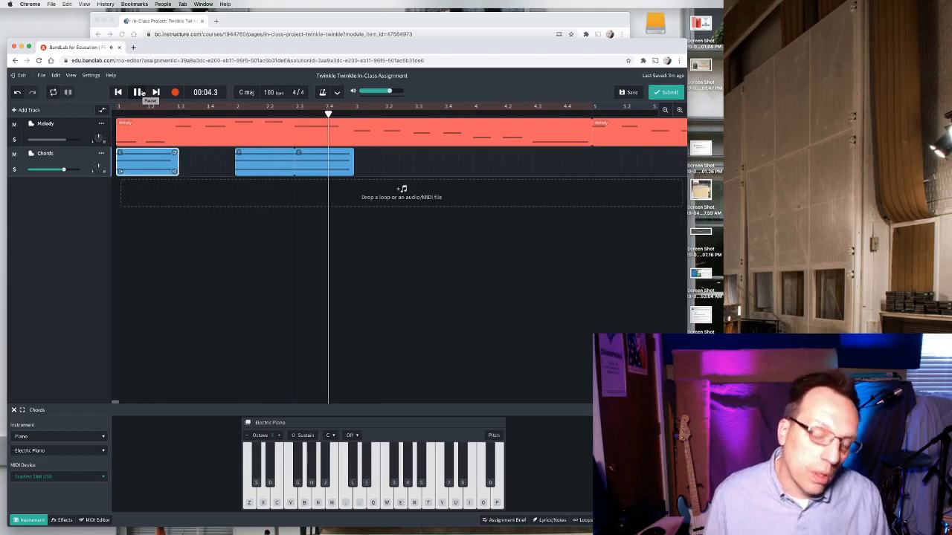
{"action": "left_click", "coordinate": [140, 92]}
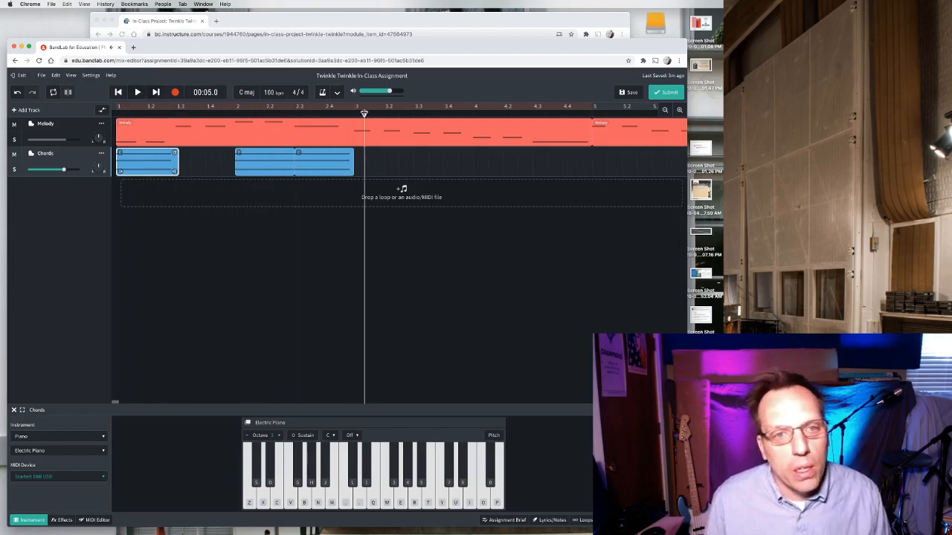
Compare the bar 2 chord regions with the sheet music chords on the course page.
{"action": "left_click", "coordinate": [357, 113]}
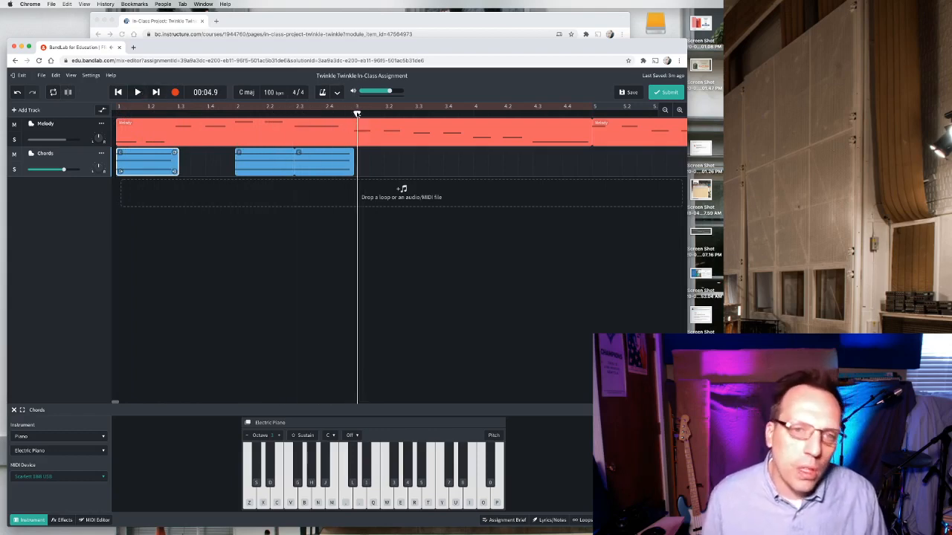
{"action": "mouse_move", "coordinate": [357, 113]}
{"action": "left_mouse_down"}
{"action": "mouse_move", "coordinate": [270, 113]}
{"action": "mouse_move", "coordinate": [354, 113]}
{"action": "left_mouse_up"}
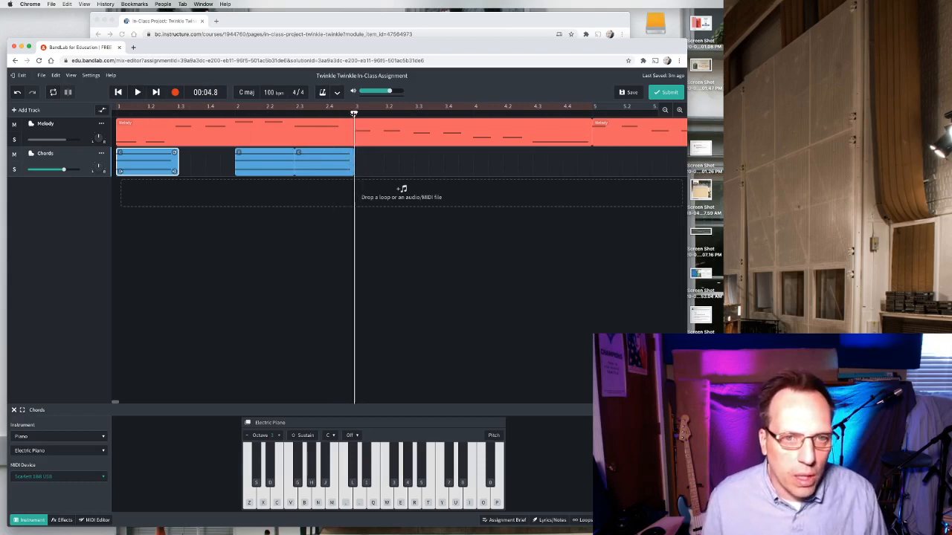
{"action": "left_click", "coordinate": [243, 172]}
{"action": "left_click", "coordinate": [297, 163]}
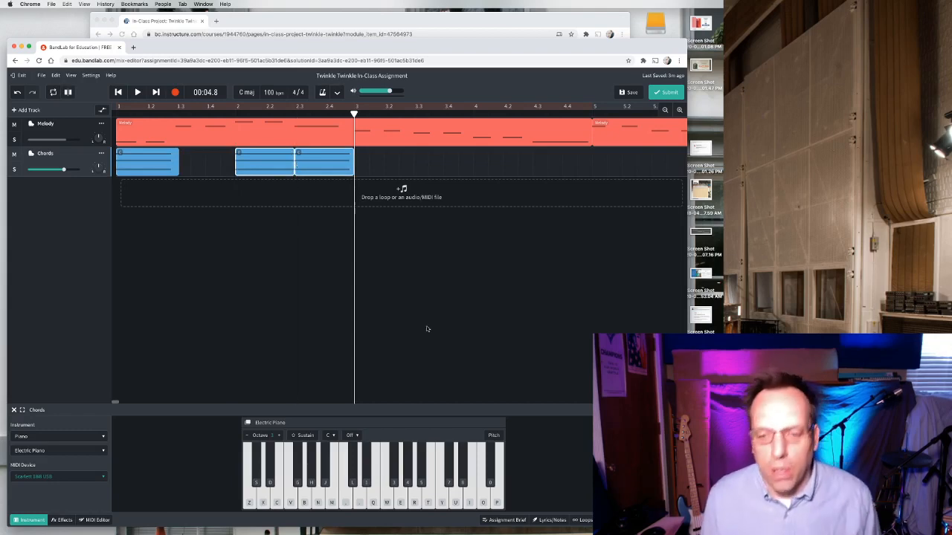
{"action": "left_click", "coordinate": [418, 43]}
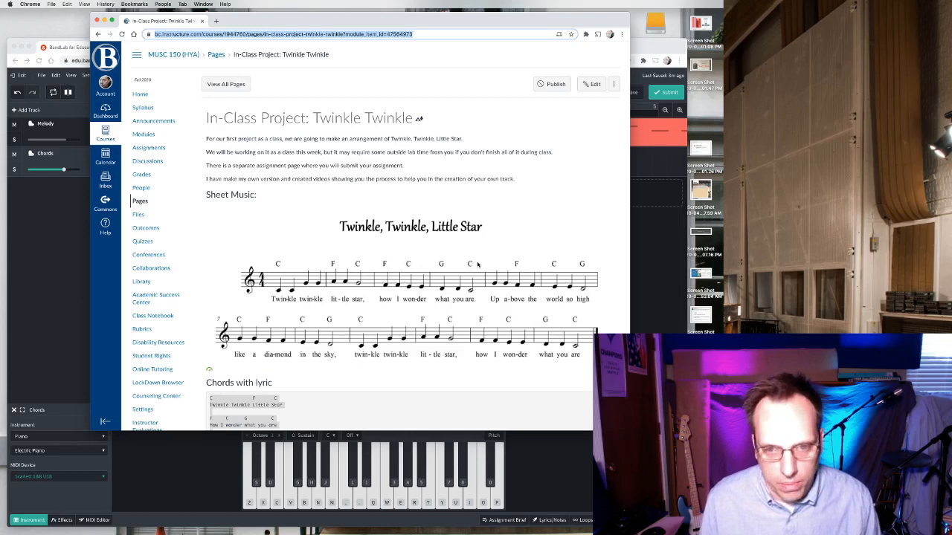
{"action": "left_click", "coordinate": [67, 209]}
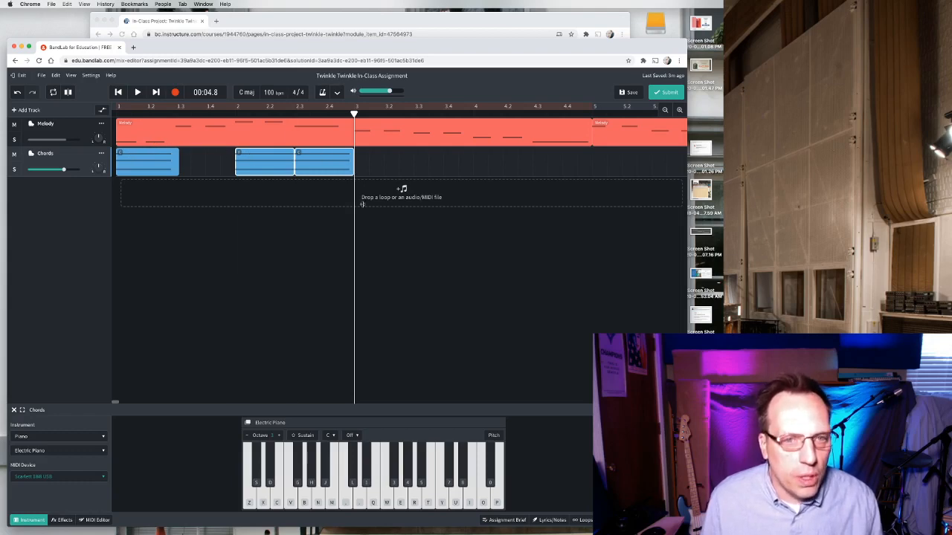
Copy the F and C chord regions of bar 2.
{"action": "left_click", "coordinate": [338, 161]}
{"action": "left_click", "coordinate": [283, 161], "text": "shift"}
{"action": "right_click", "coordinate": [283, 160]}
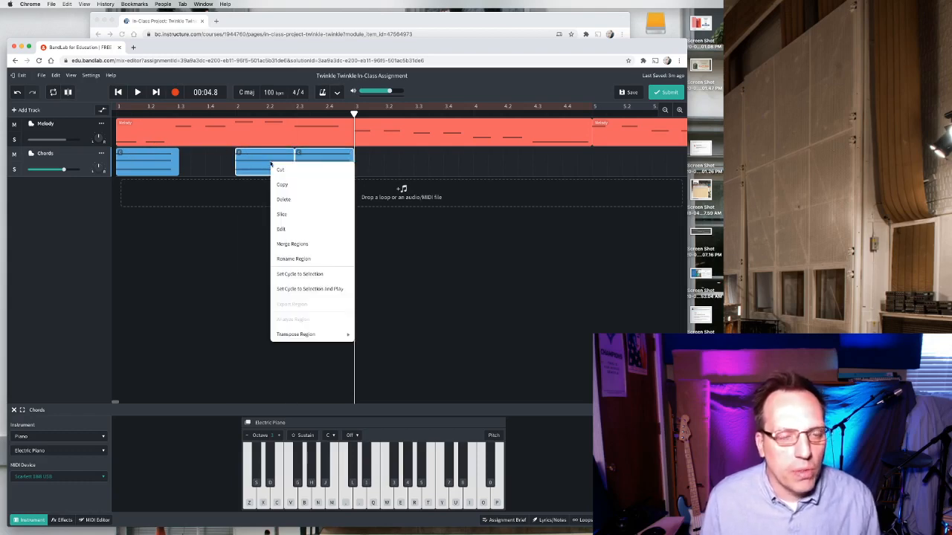
{"action": "left_click", "coordinate": [282, 184]}
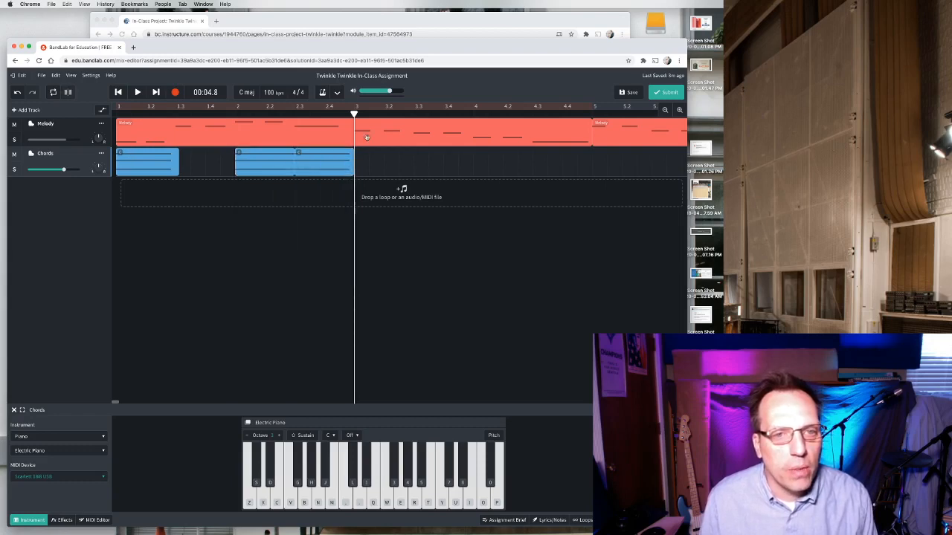
Paste the copied F and C regions at bar 3 on the Chords track.
{"action": "mouse_move", "coordinate": [354, 113]}
{"action": "left_mouse_down"}
{"action": "mouse_move", "coordinate": [314, 113]}
{"action": "mouse_move", "coordinate": [368, 113]}
{"action": "mouse_move", "coordinate": [354, 114]}
{"action": "left_mouse_up"}
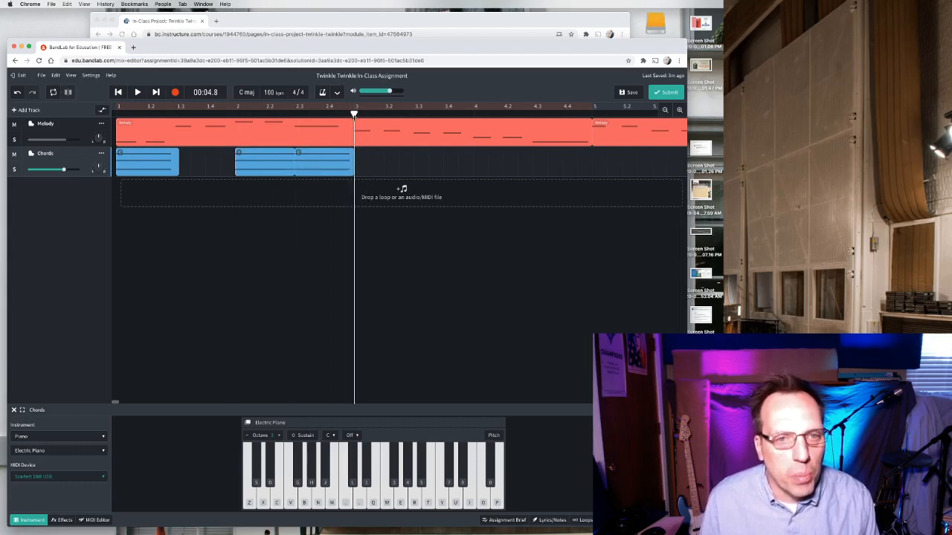
{"action": "left_click", "coordinate": [74, 125]}
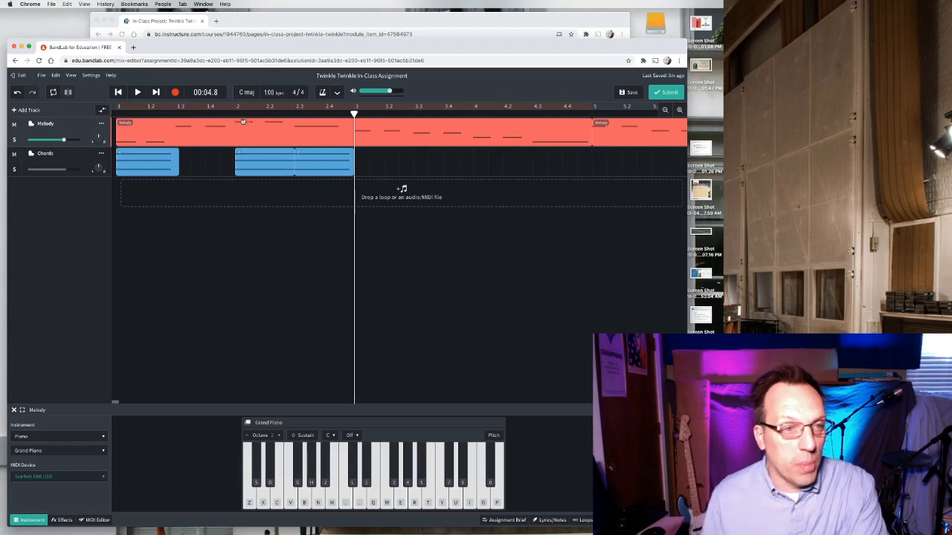
{"action": "left_click", "coordinate": [64, 165]}
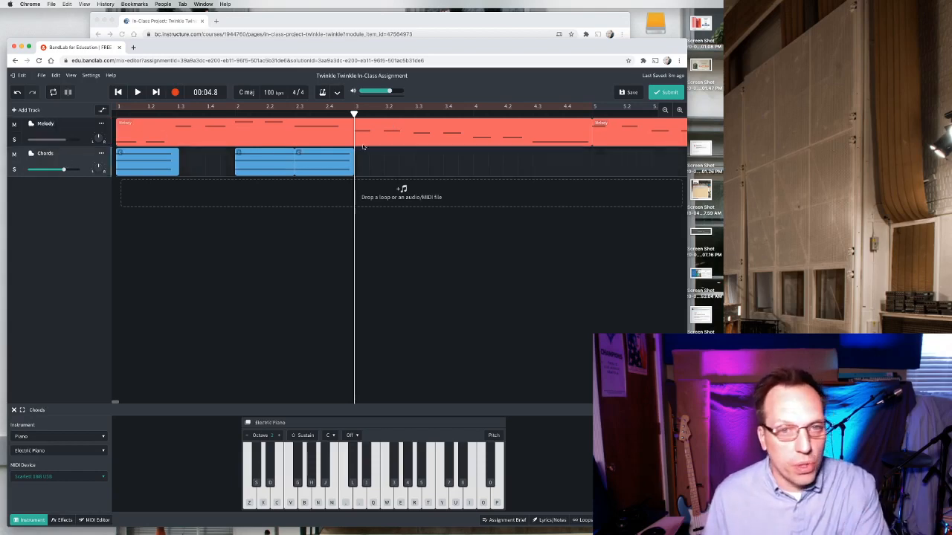
{"action": "right_click", "coordinate": [369, 170]}
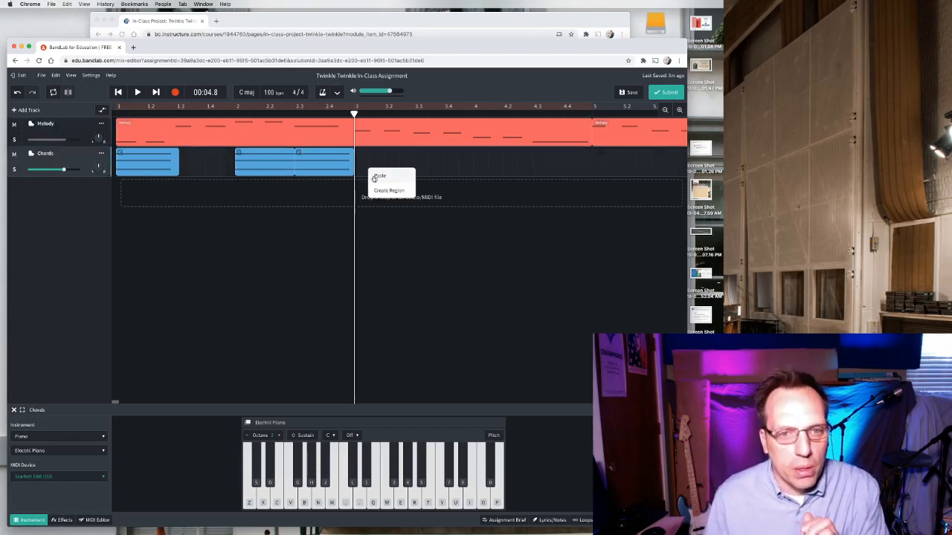
{"action": "left_click", "coordinate": [374, 178]}
Play the project from the start to hear the first three bars of chords.
{"action": "scroll", "coordinate": [341, 235], "scroll_direction": "left", "scroll_amount": 2}
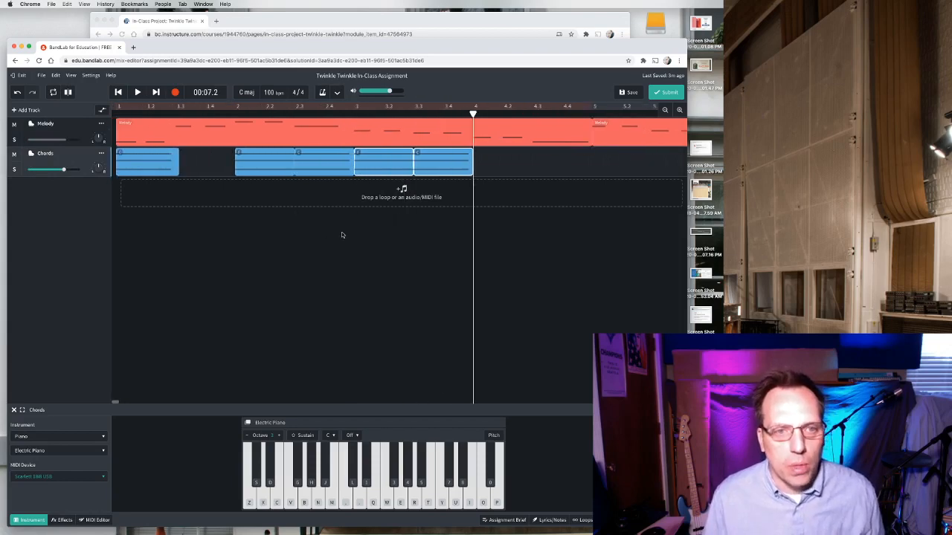
{"action": "left_click", "coordinate": [117, 112]}
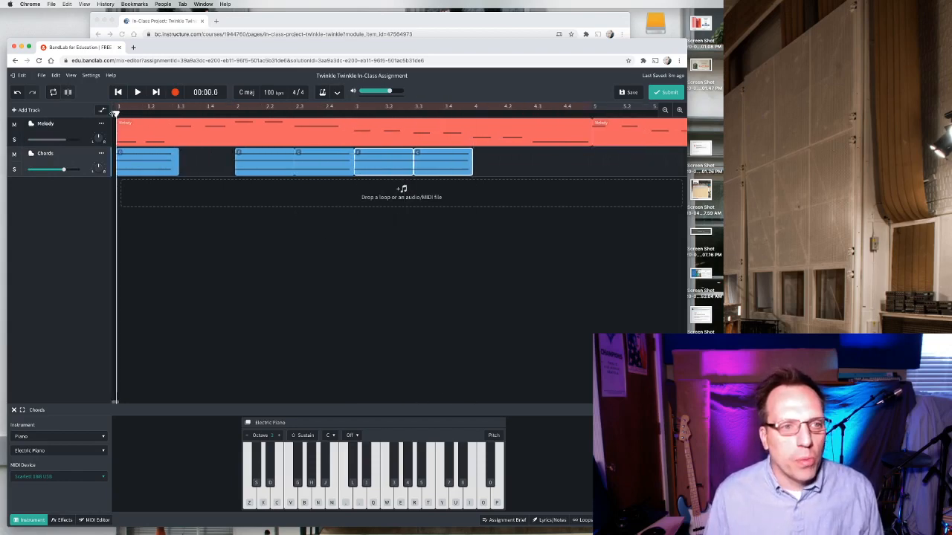
{"action": "left_click", "coordinate": [140, 93]}
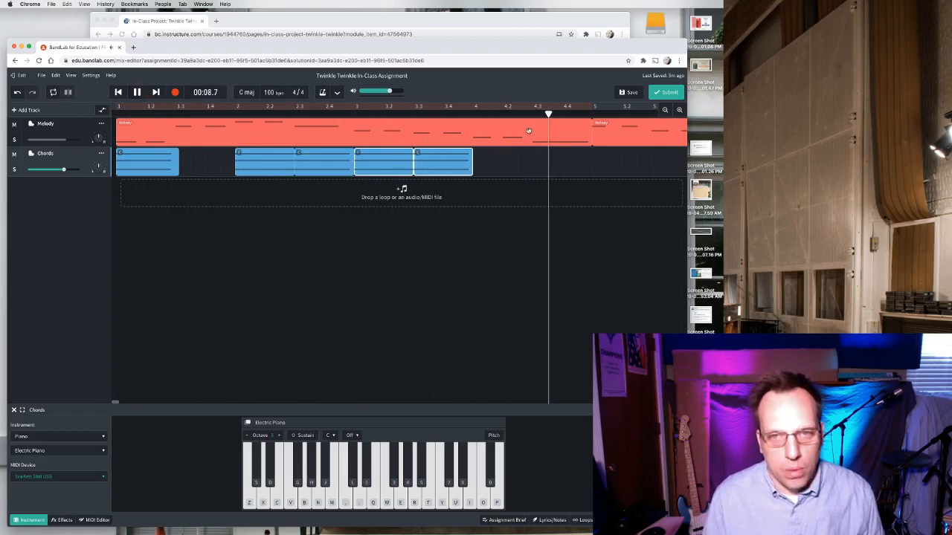
{"action": "key", "text": "space"}
{"action": "left_click", "coordinate": [473, 111]}
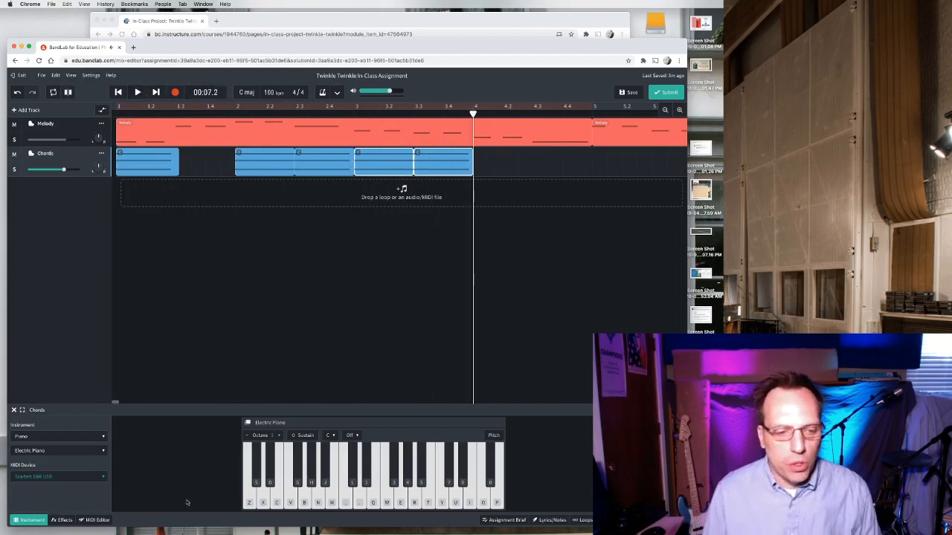
Import the F Maj Triad MIDI file from the Week 3 folder onto the Chords track at bar 4.
{"action": "key", "text": "super+Tab"}
{"action": "left_click", "coordinate": [449, 267]}
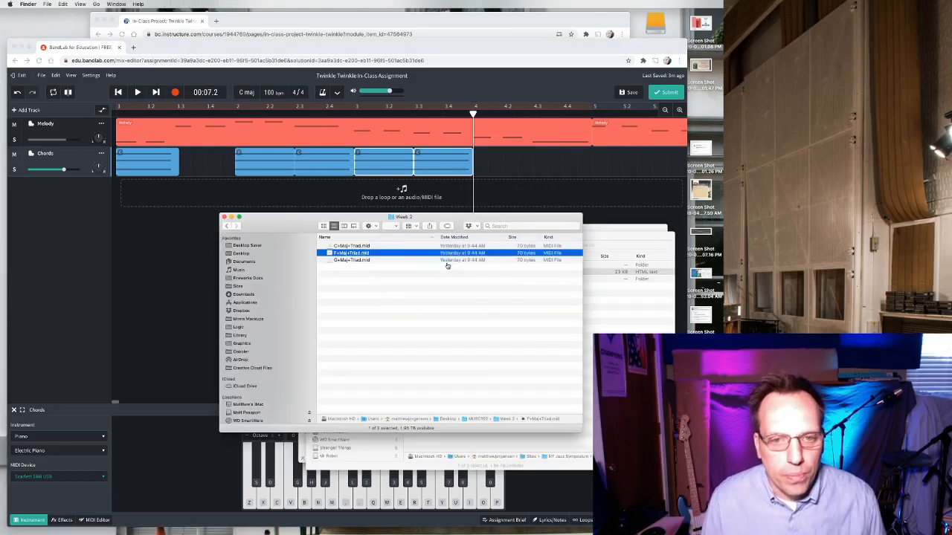
{"action": "left_click", "coordinate": [379, 276]}
{"action": "left_click_drag", "start_coordinate": [351, 261], "coordinate": [517, 164]}
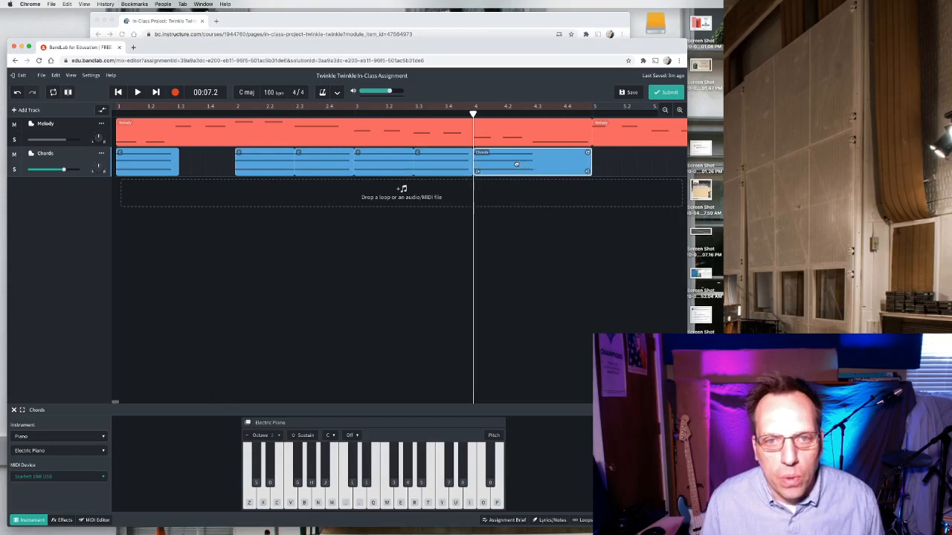
Trim the new F chord region so it ends at beat 4.3, lasting half a bar.
{"action": "double_click", "coordinate": [480, 151]}
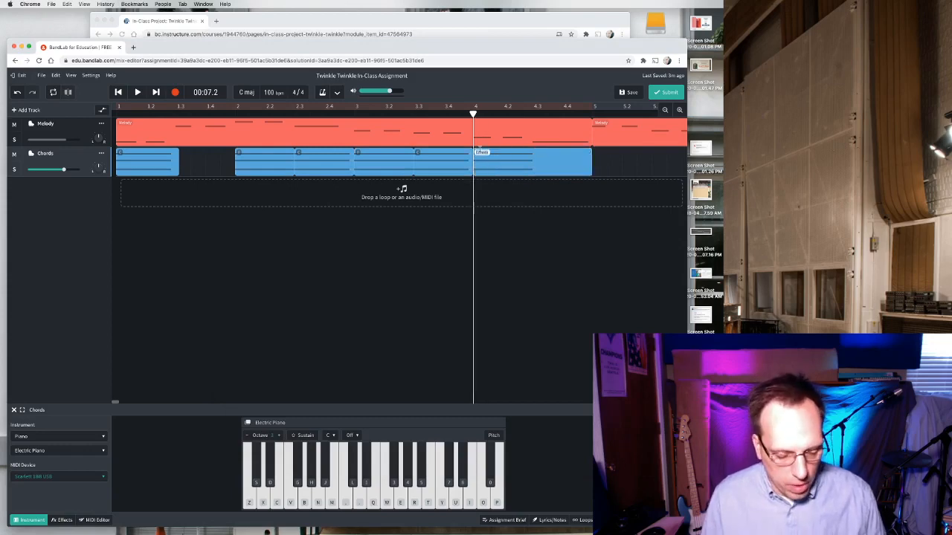
{"action": "left_click", "coordinate": [522, 165]}
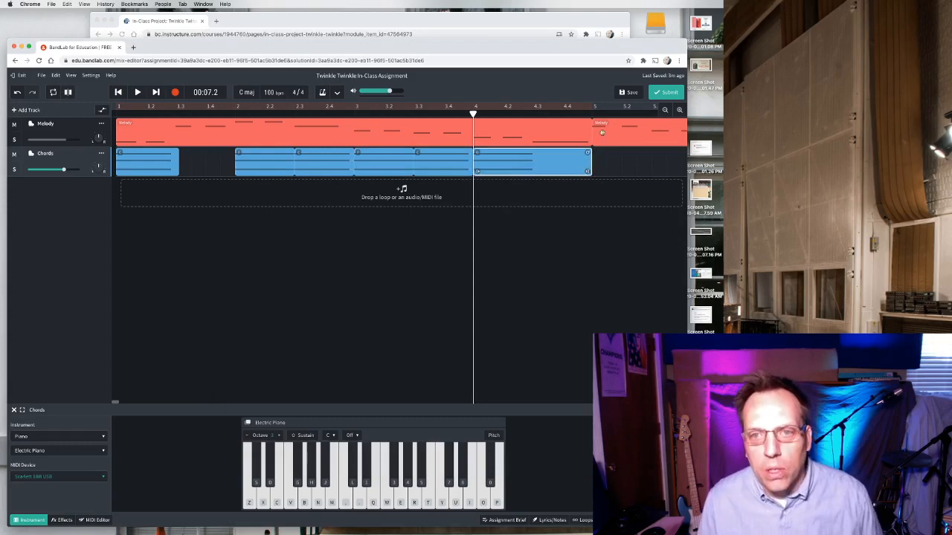
{"action": "left_click", "coordinate": [681, 111]}
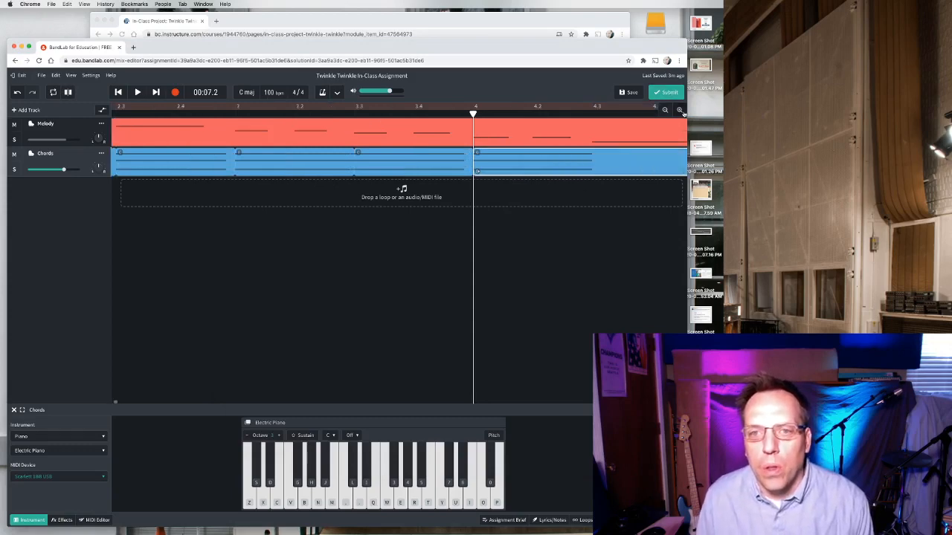
{"action": "scroll", "coordinate": [629, 186], "scroll_direction": "right", "scroll_amount": 5}
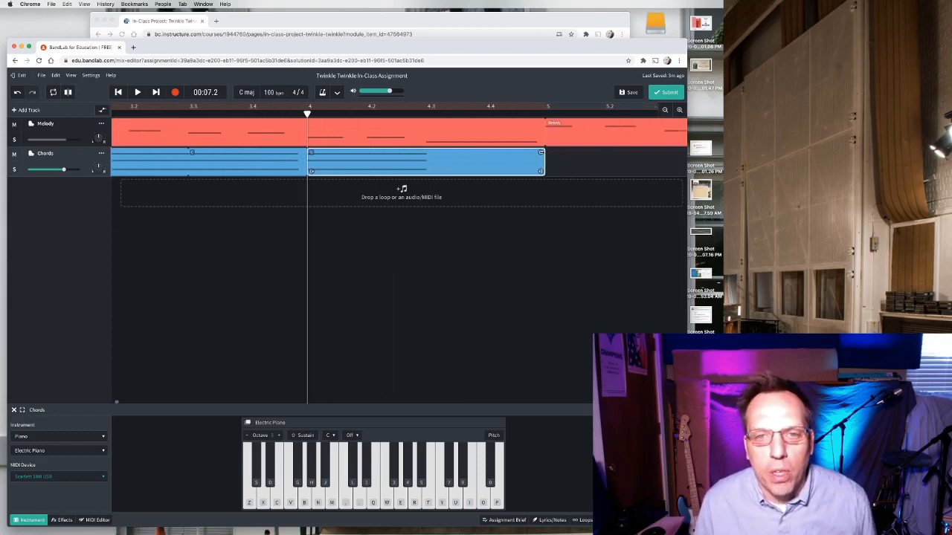
{"action": "mouse_move", "coordinate": [541, 152]}
{"action": "left_mouse_down"}
{"action": "mouse_move", "coordinate": [614, 152]}
{"action": "mouse_move", "coordinate": [542, 153]}
{"action": "left_mouse_up"}
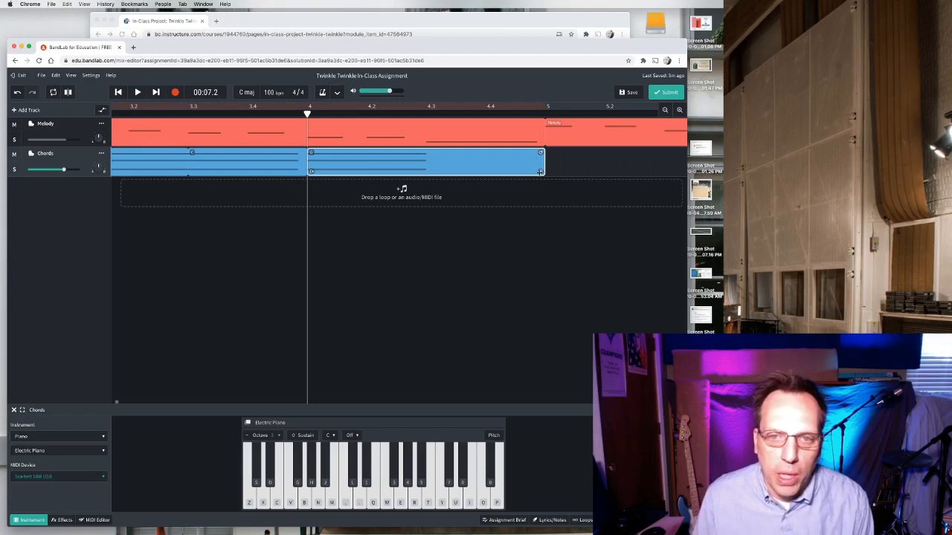
{"action": "left_click_drag", "start_coordinate": [541, 172], "coordinate": [421, 171]}
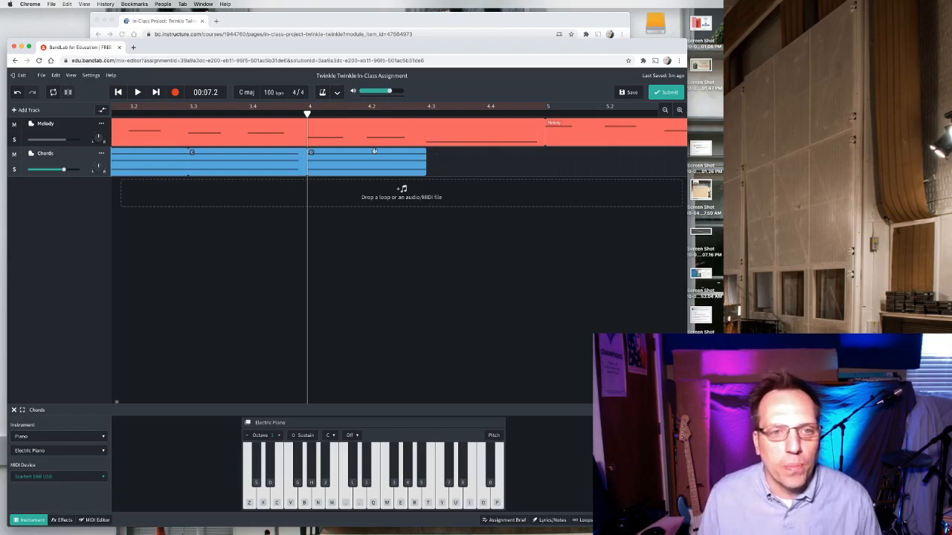
{"action": "left_click", "coordinate": [665, 110]}
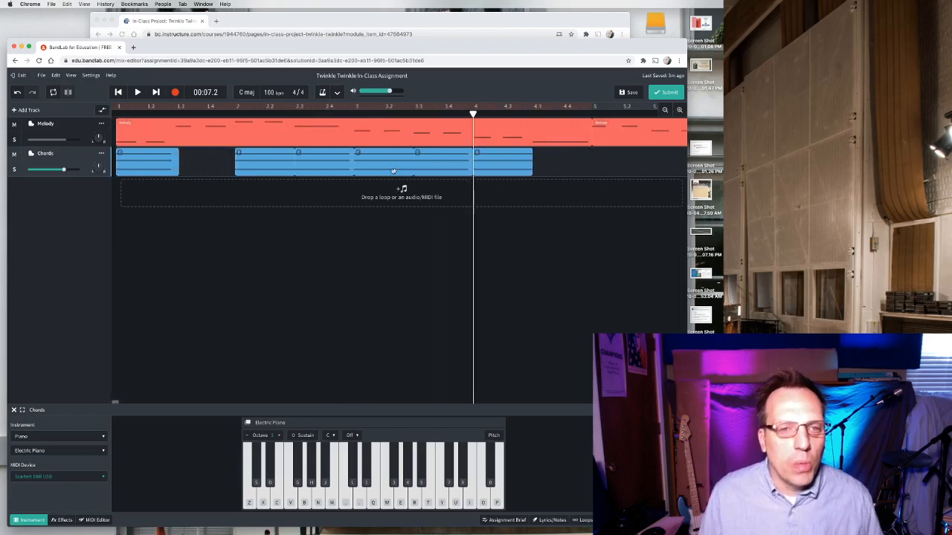
Copy the C chord region from the second half of bar 3 and paste it at beat 4.3.
{"action": "left_click", "coordinate": [445, 162]}
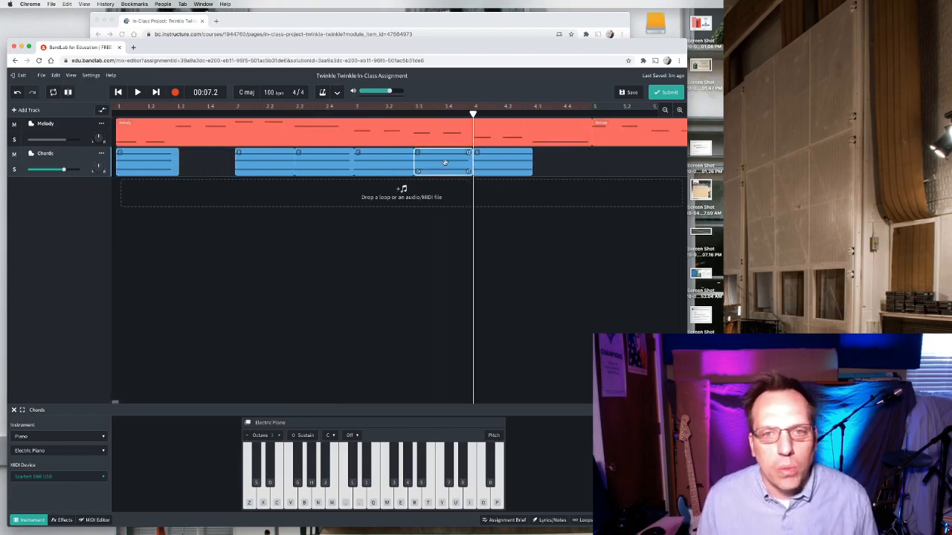
{"action": "right_click", "coordinate": [444, 163]}
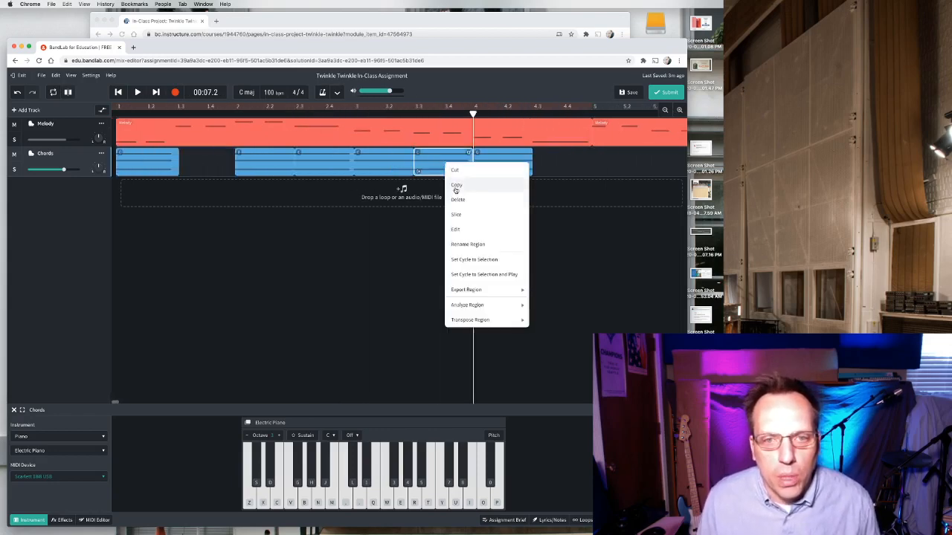
{"action": "left_click", "coordinate": [457, 183]}
{"action": "left_click_drag", "start_coordinate": [473, 113], "coordinate": [532, 116]}
{"action": "right_click", "coordinate": [558, 166]}
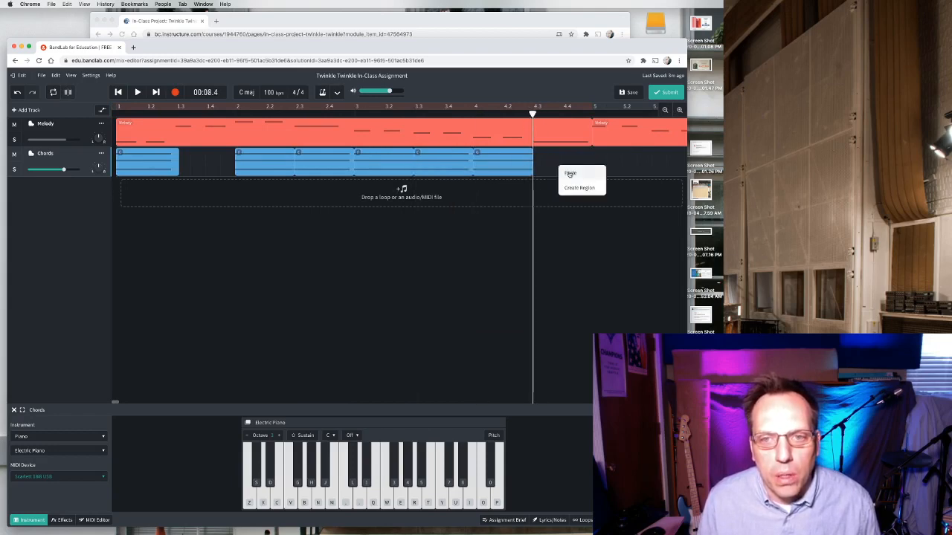
{"action": "left_click", "coordinate": [568, 173]}
Play the project from the start to hear the first four bars of chords, then pause.
{"action": "scroll", "coordinate": [480, 255], "scroll_direction": "left", "scroll_amount": 5}
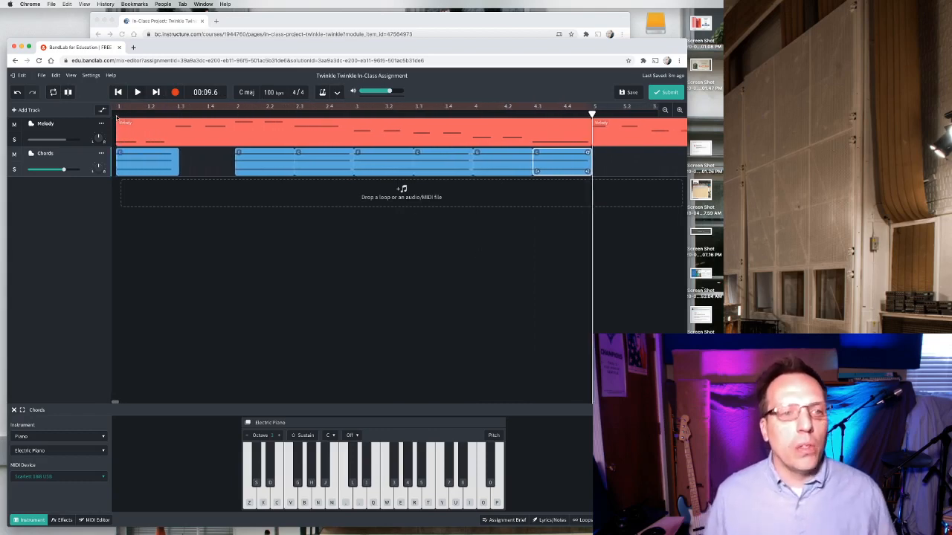
{"action": "left_click", "coordinate": [117, 115]}
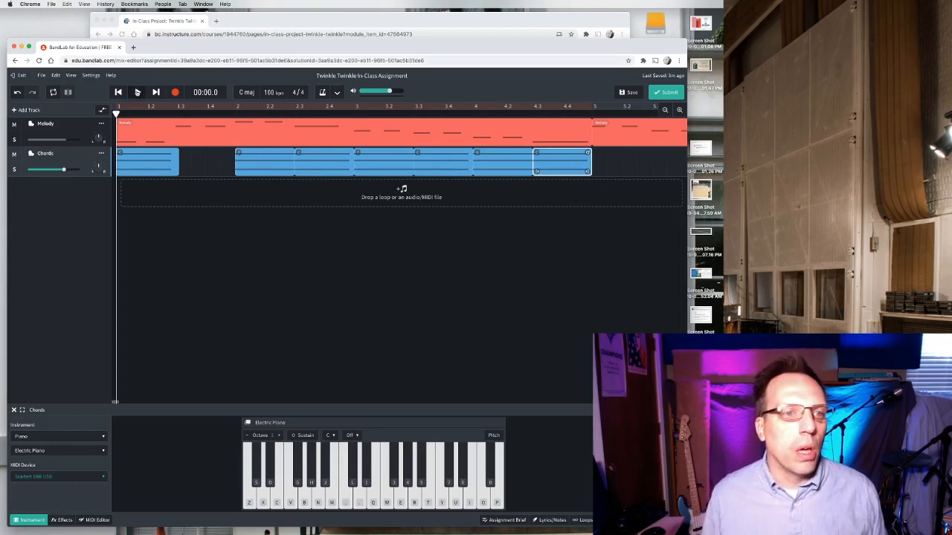
{"action": "left_click", "coordinate": [137, 92]}
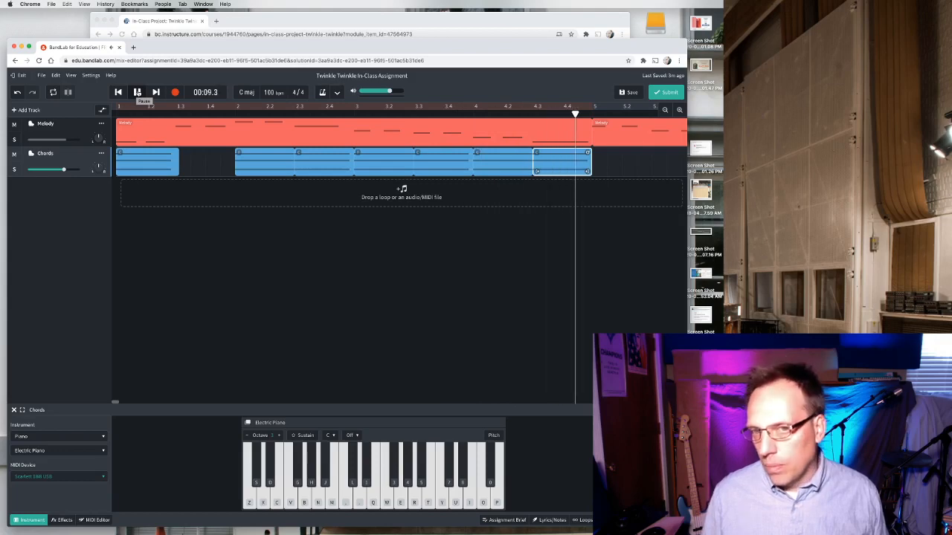
{"action": "left_click", "coordinate": [137, 92]}
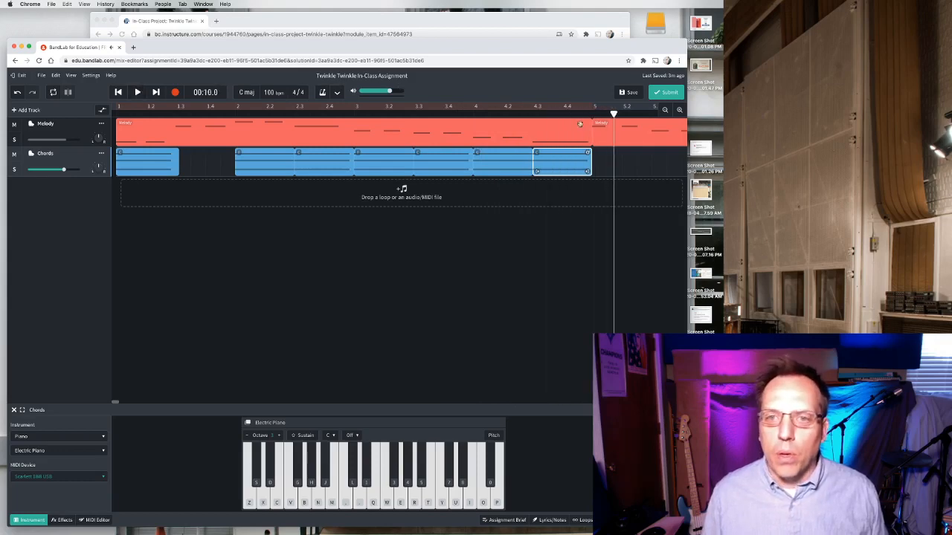
Select all the chord regions on the Chords track and merge them into one region.
{"action": "left_click", "coordinate": [594, 112]}
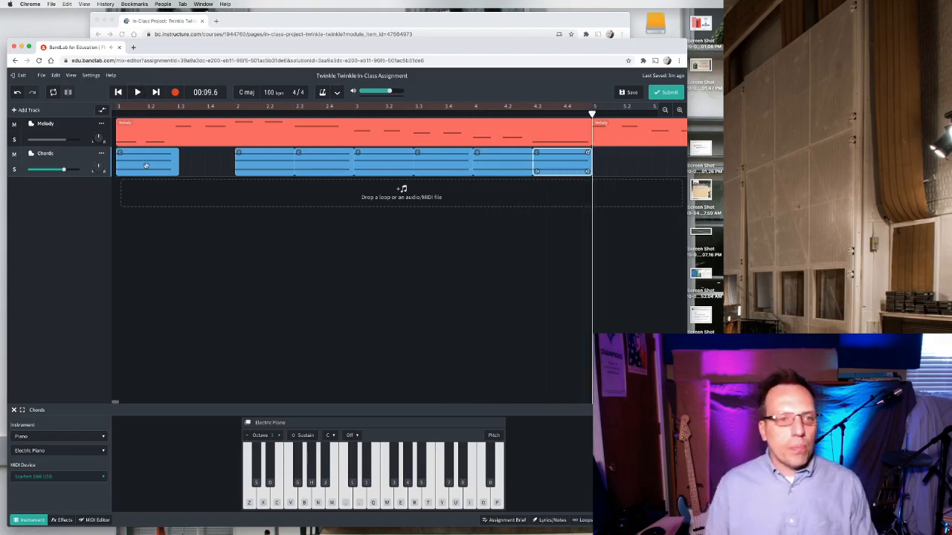
{"action": "left_click", "coordinate": [175, 165]}
{"action": "left_click", "coordinate": [535, 298]}
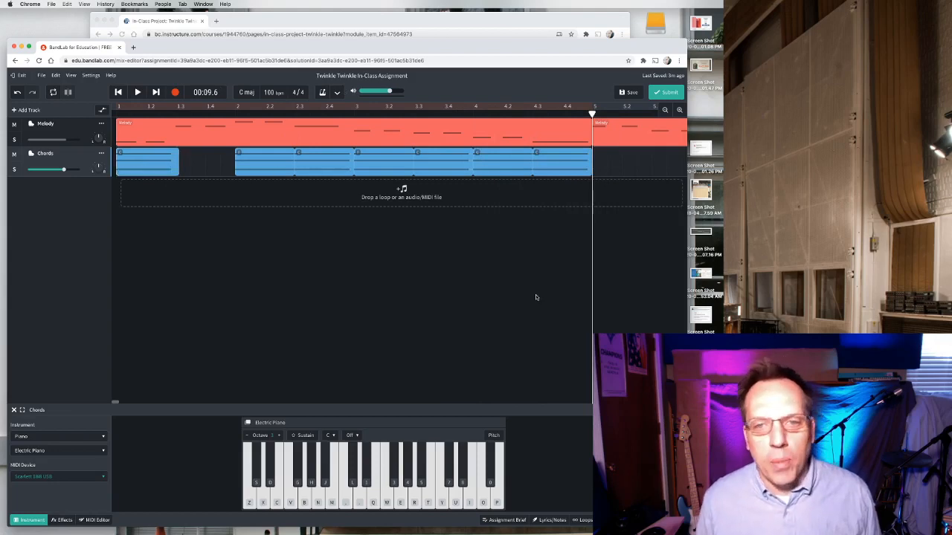
{"action": "left_click_drag", "start_coordinate": [572, 234], "coordinate": [134, 151]}
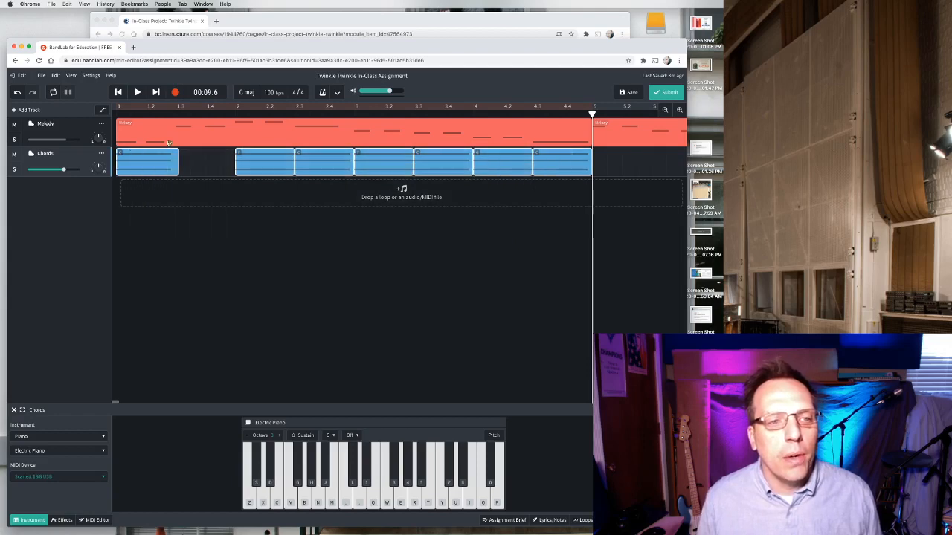
{"action": "right_click", "coordinate": [153, 154]}
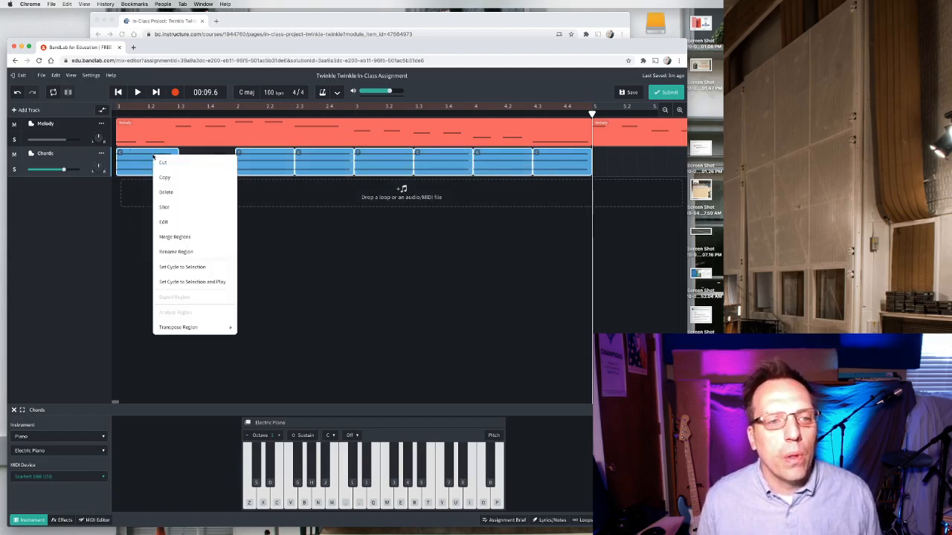
{"action": "left_click", "coordinate": [176, 238]}
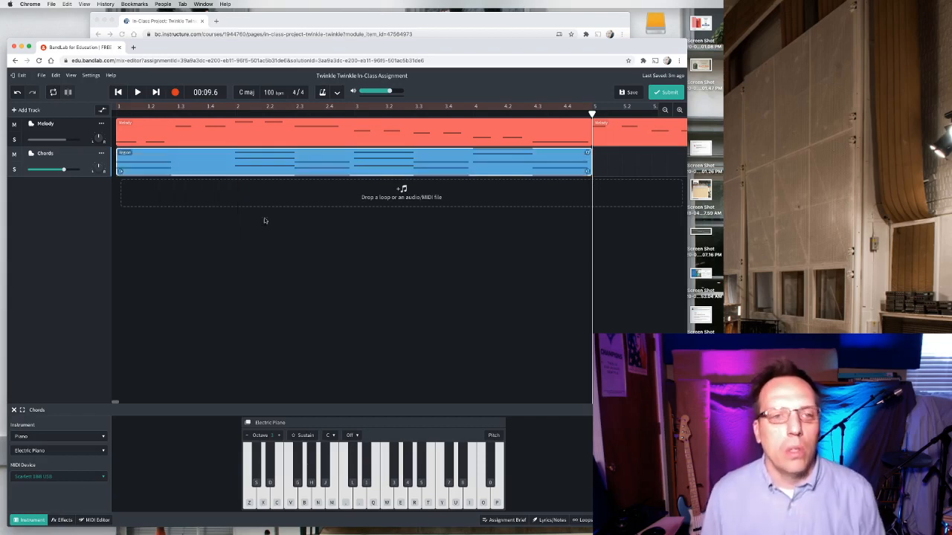
Open the merged region in the MIDI editor and rename the region Chords.
{"action": "double_click", "coordinate": [293, 168]}
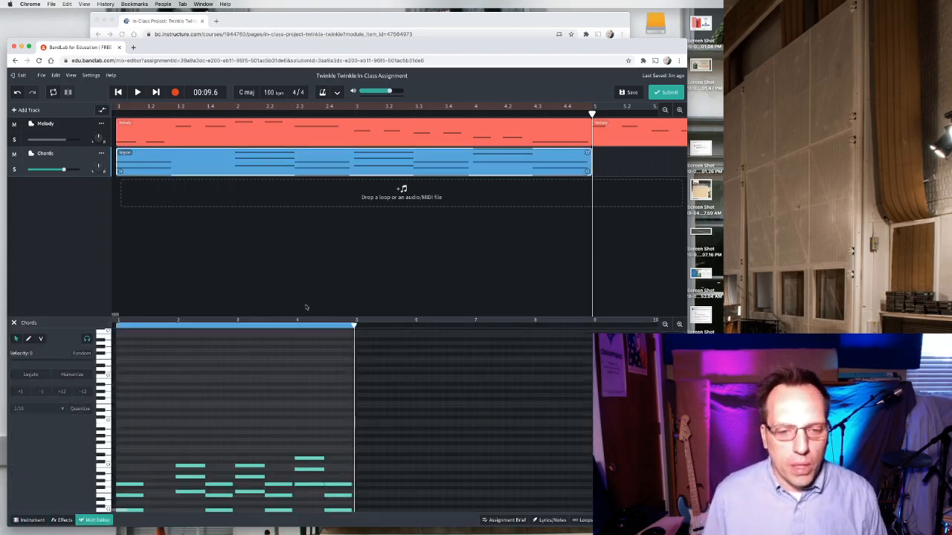
{"action": "scroll", "coordinate": [303, 409], "scroll_direction": "down", "scroll_amount": 5}
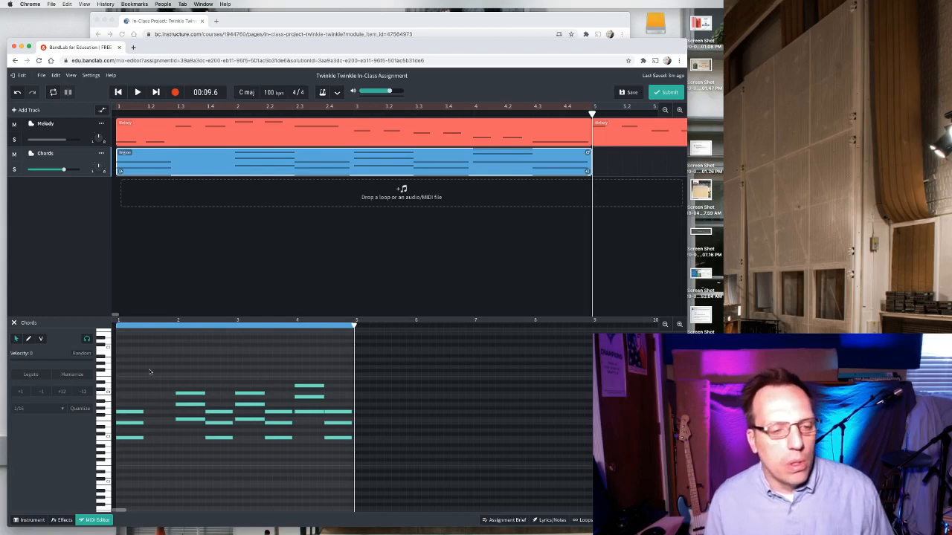
{"action": "left_click", "coordinate": [267, 255]}
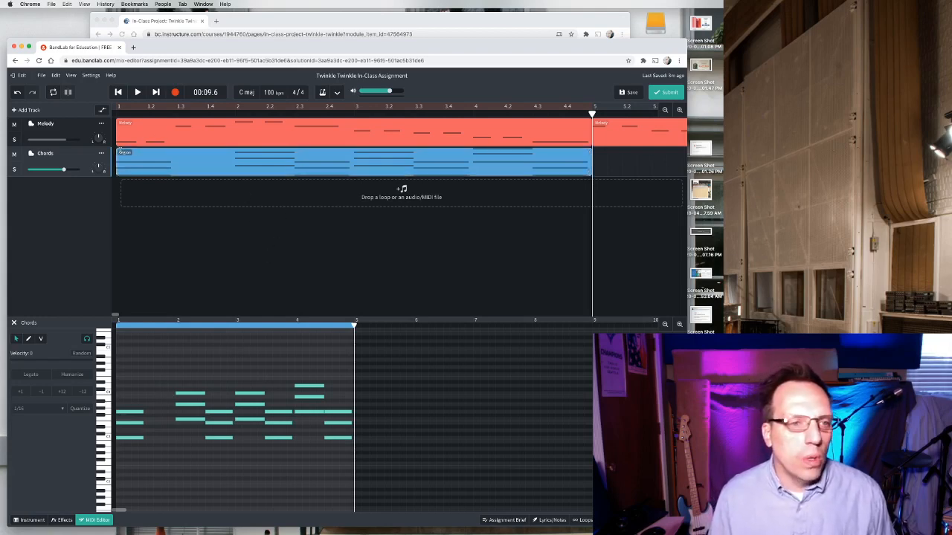
{"action": "left_click", "coordinate": [121, 152]}
{"action": "type", "text": "C"}
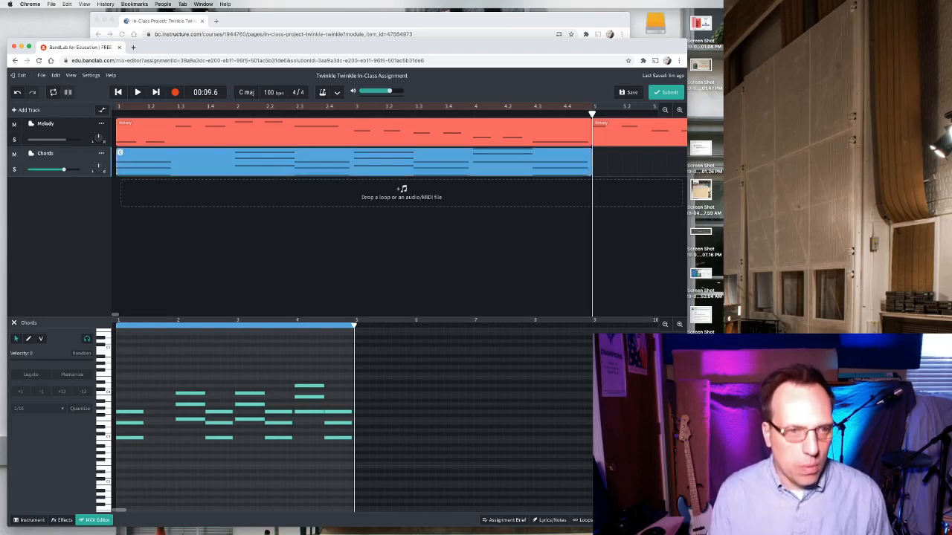
{"action": "type", "text": "hords"}
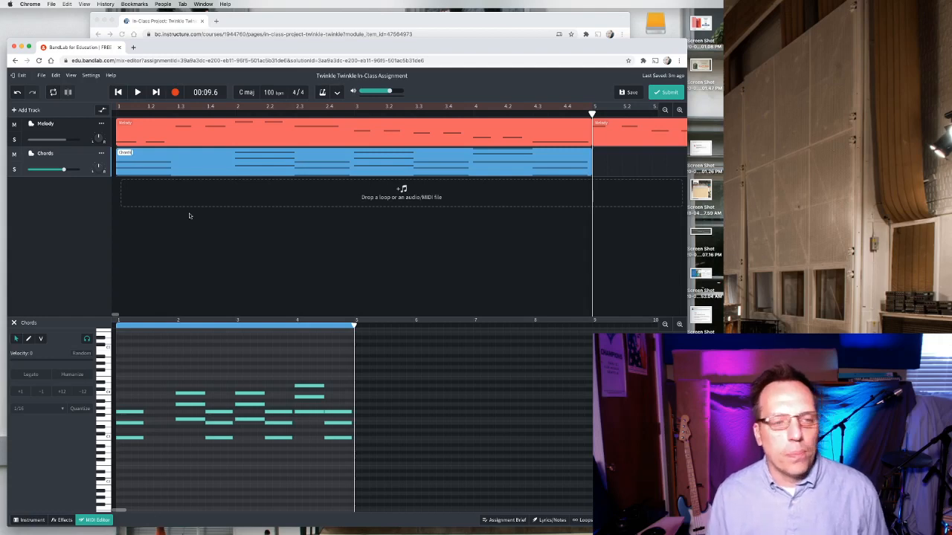
{"action": "key", "text": "Return"}
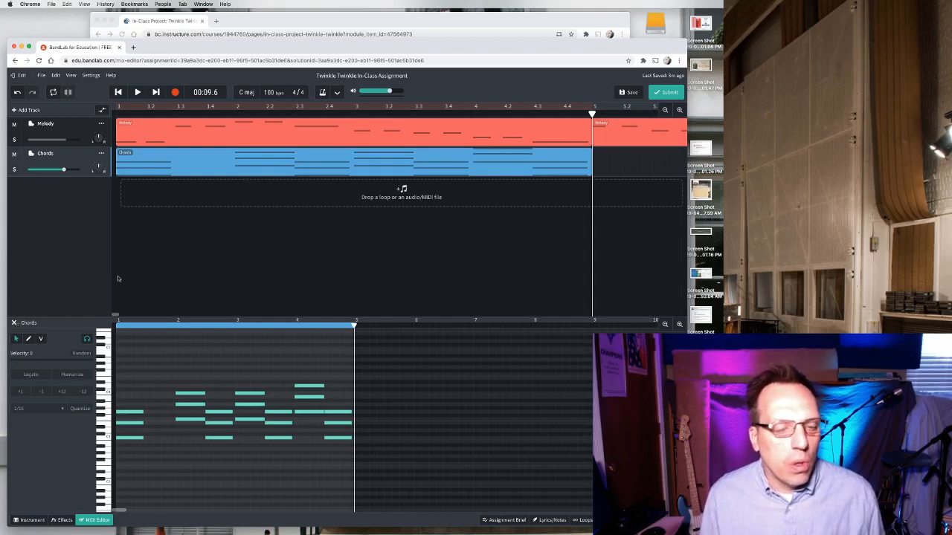
Read the chord chart for the next lyric lines on the course page and in the assignment brief.
{"action": "scroll", "coordinate": [615, 239], "scroll_direction": "right", "scroll_amount": 8}
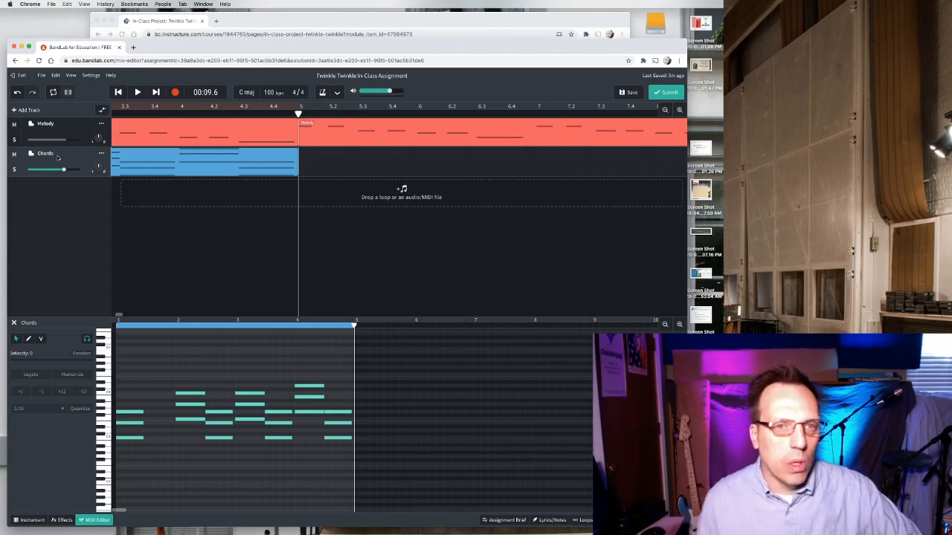
{"action": "left_click", "coordinate": [304, 23]}
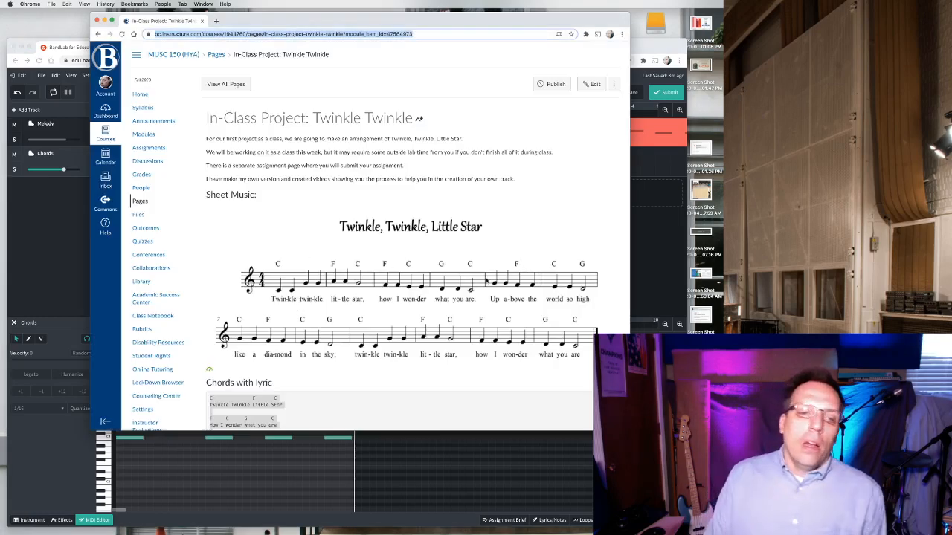
{"action": "left_click", "coordinate": [654, 222]}
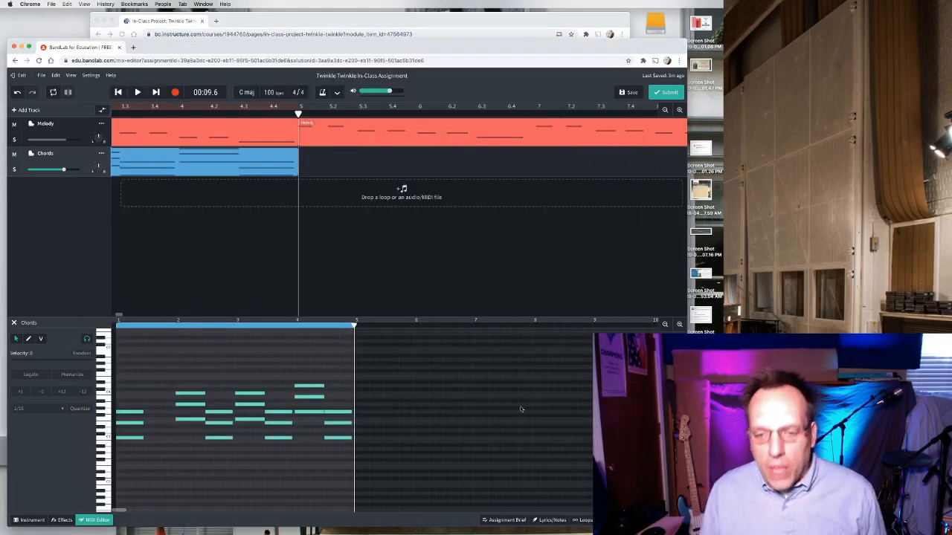
{"action": "left_click", "coordinate": [502, 519]}
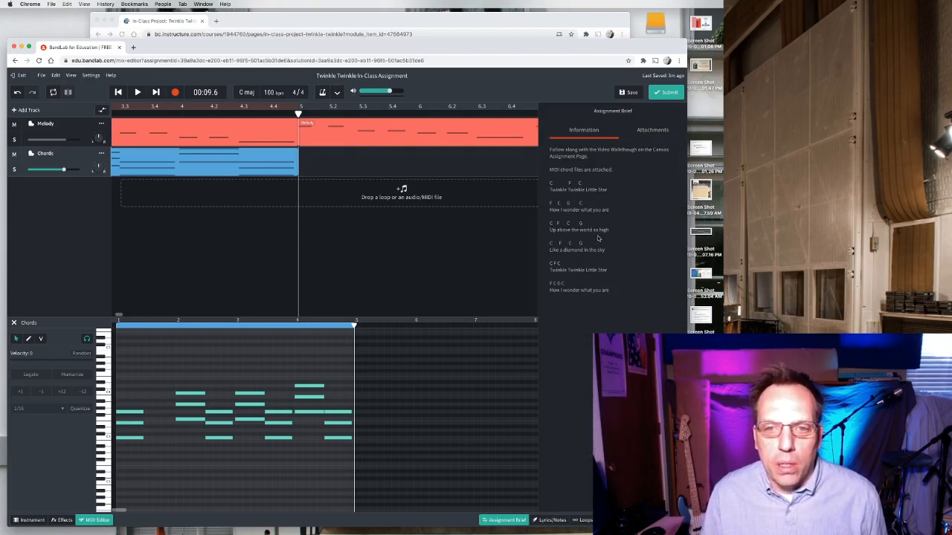
{"action": "left_click_drag", "start_coordinate": [609, 231], "coordinate": [550, 230]}
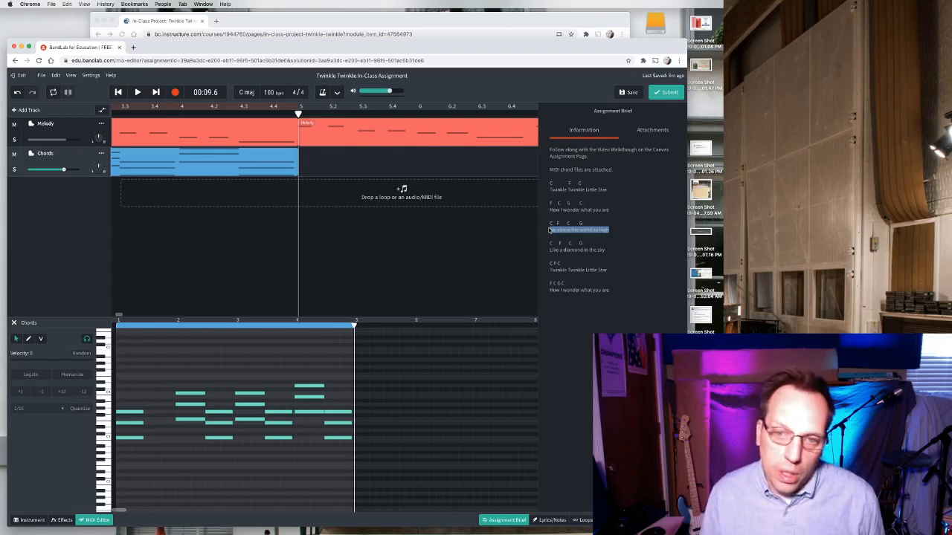
{"action": "left_click", "coordinate": [463, 236]}
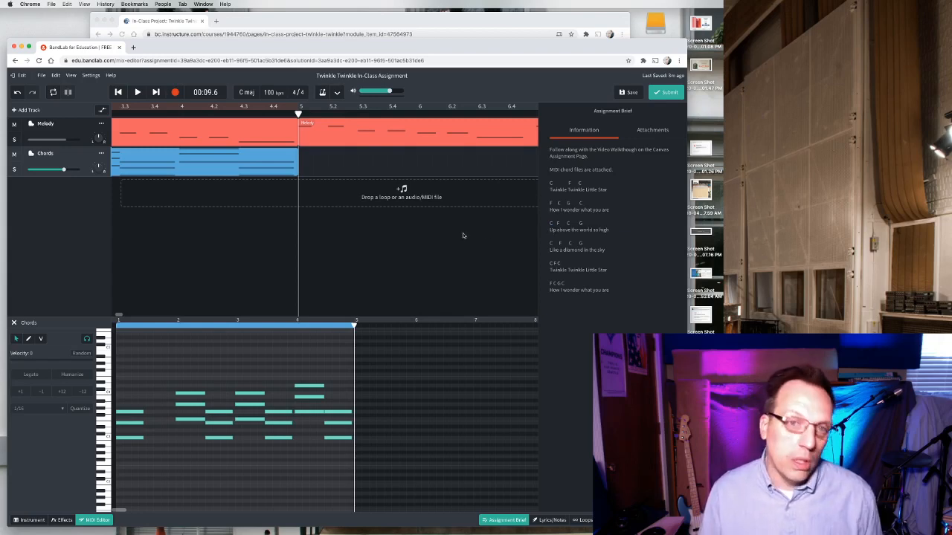
Import the C Maj Triad MIDI file from the Week 3 folder onto the Chords track at bar 5.
{"action": "key", "text": "super+Tab"}
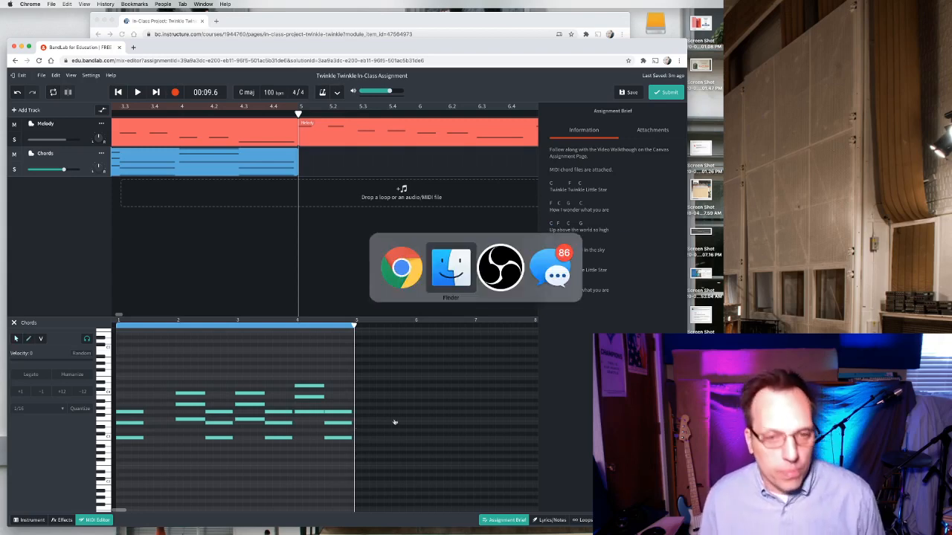
{"action": "left_click", "coordinate": [357, 297]}
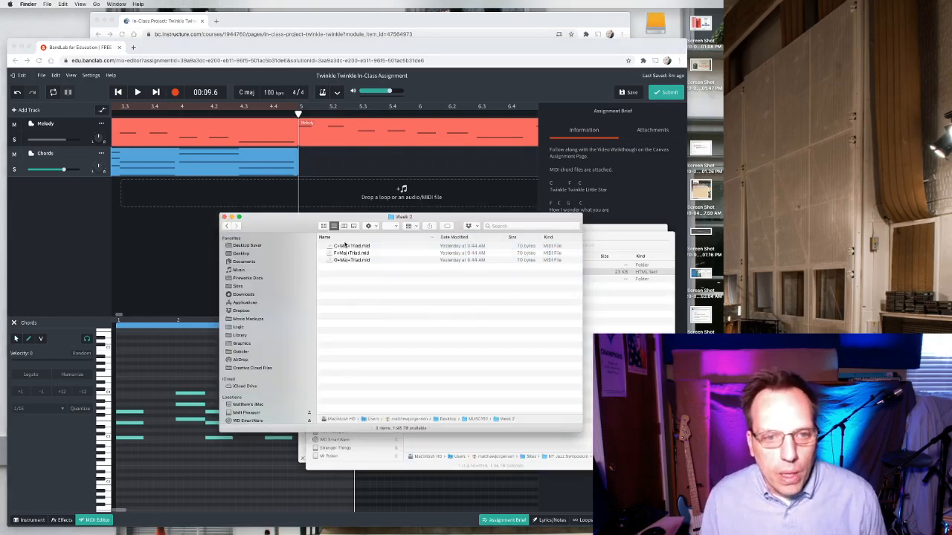
{"action": "left_click_drag", "start_coordinate": [350, 246], "coordinate": [321, 162]}
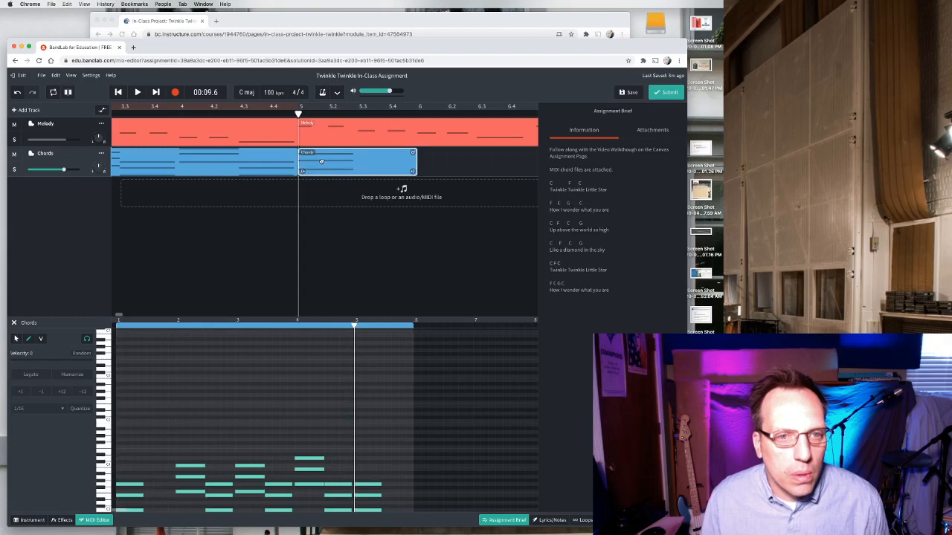
Slice the new C chord region at bar 5 beat 3 and delete its second half.
{"action": "left_click", "coordinate": [358, 113]}
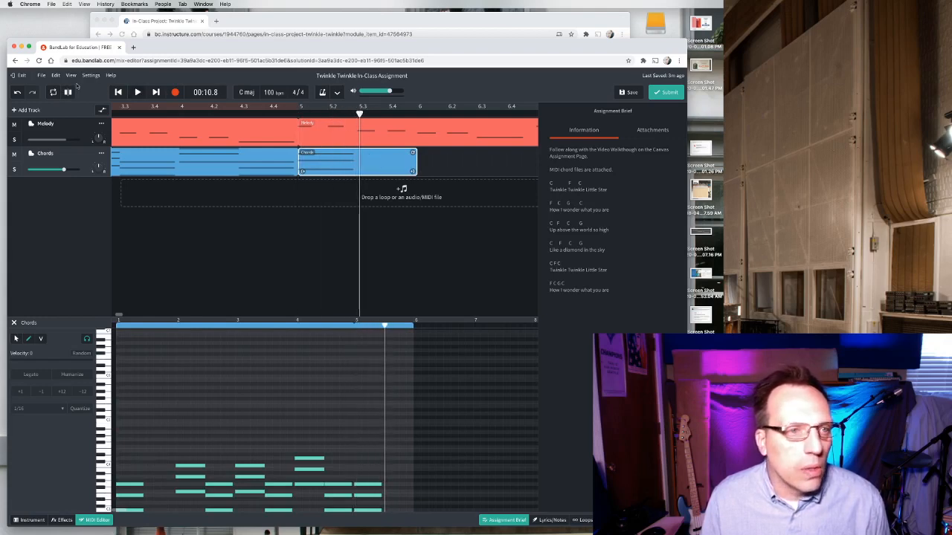
{"action": "right_click", "coordinate": [375, 158]}
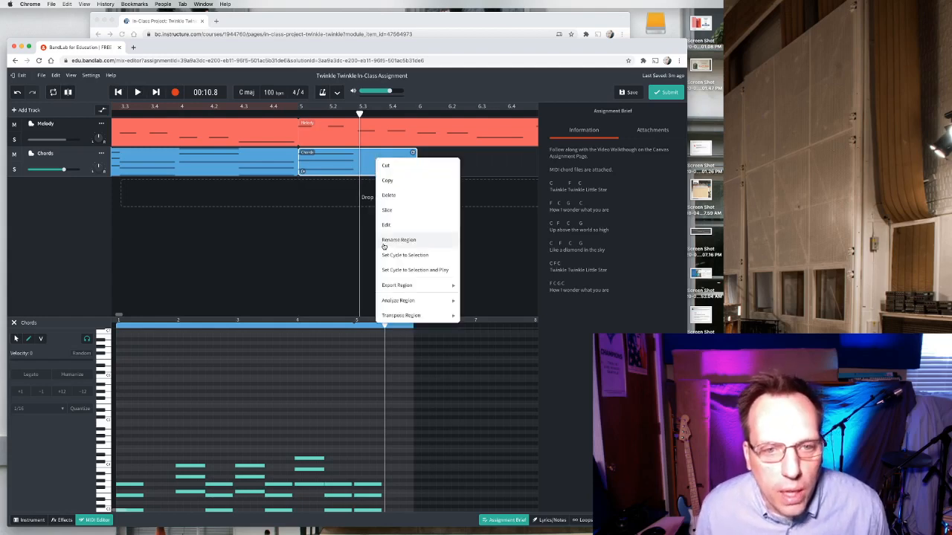
{"action": "mouse_move", "coordinate": [387, 285]}
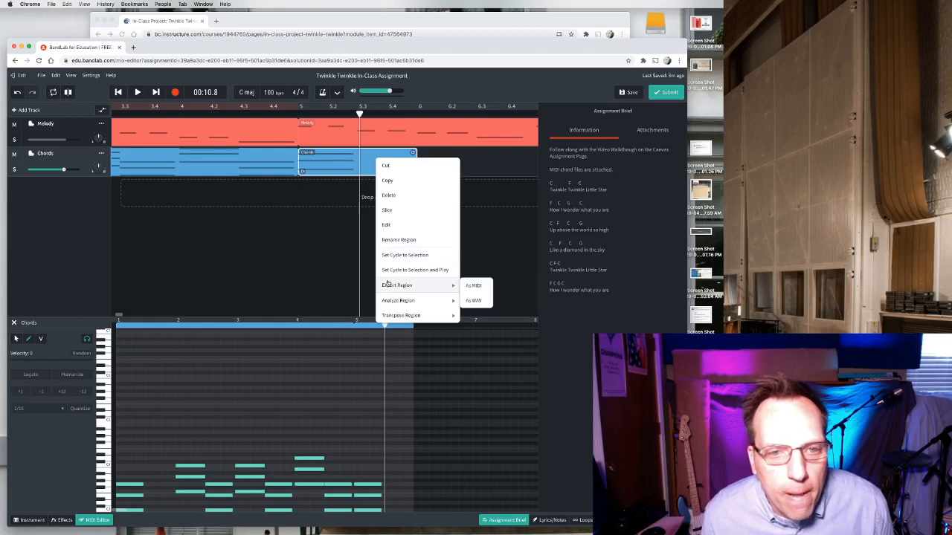
{"action": "left_click", "coordinate": [387, 209]}
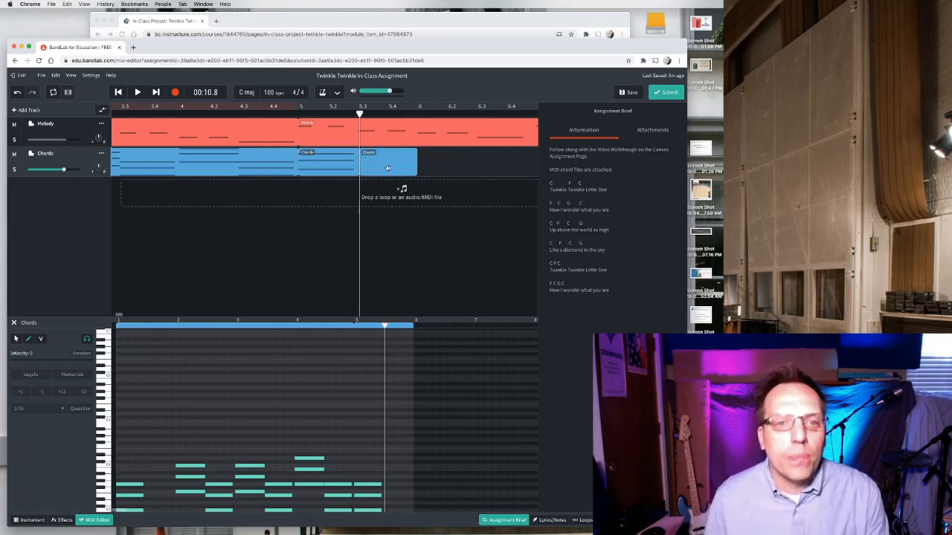
{"action": "key", "text": "Delete"}
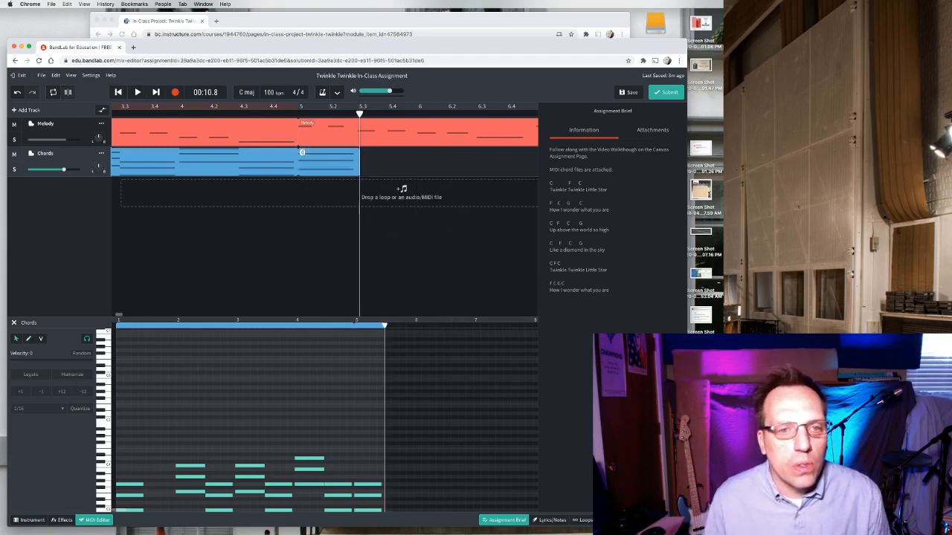
Play the project from bar 5 to hear the new chord, then pause.
{"action": "left_click", "coordinate": [300, 116]}
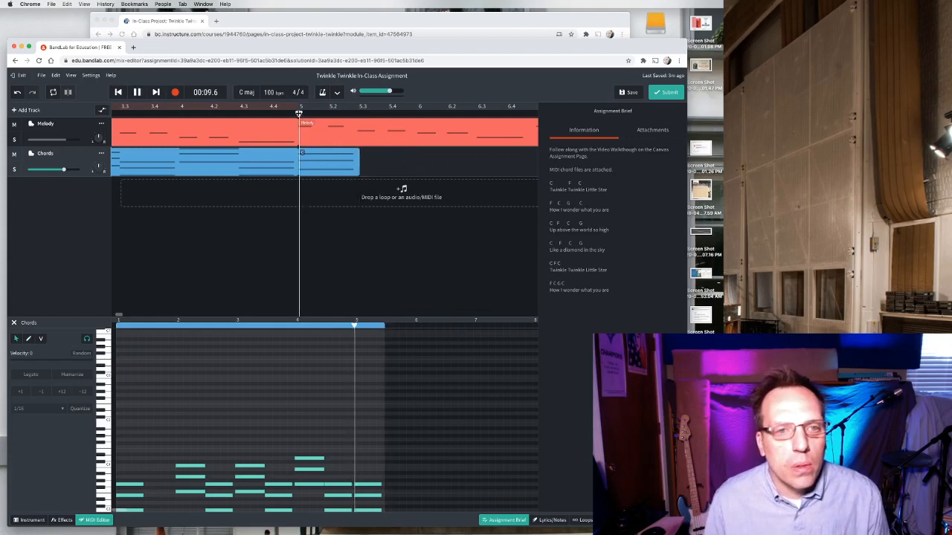
{"action": "key", "text": "space"}
{"action": "key", "text": "space"}
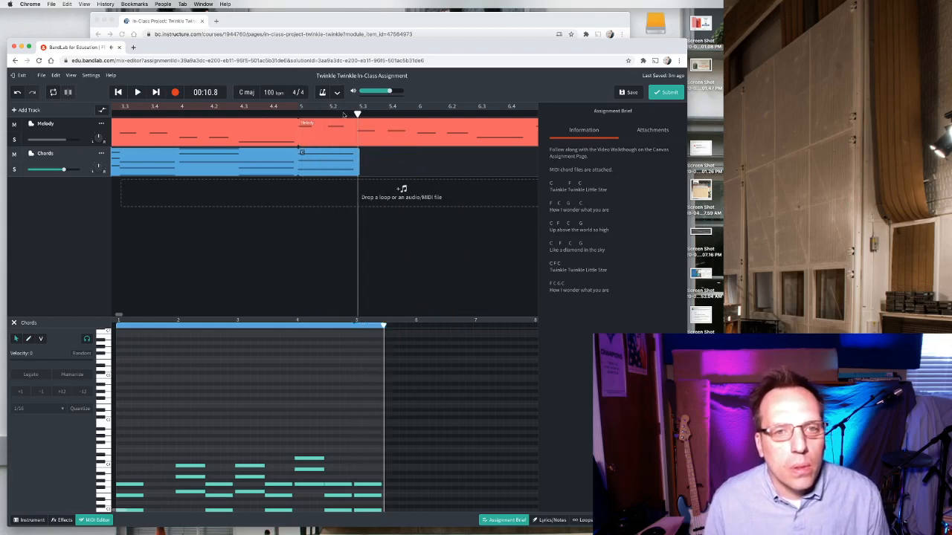
Place the playhead at bar 5 beat 3 and switch the time display to Beats and Measures.
{"action": "left_click_drag", "start_coordinate": [344, 114], "coordinate": [357, 114]}
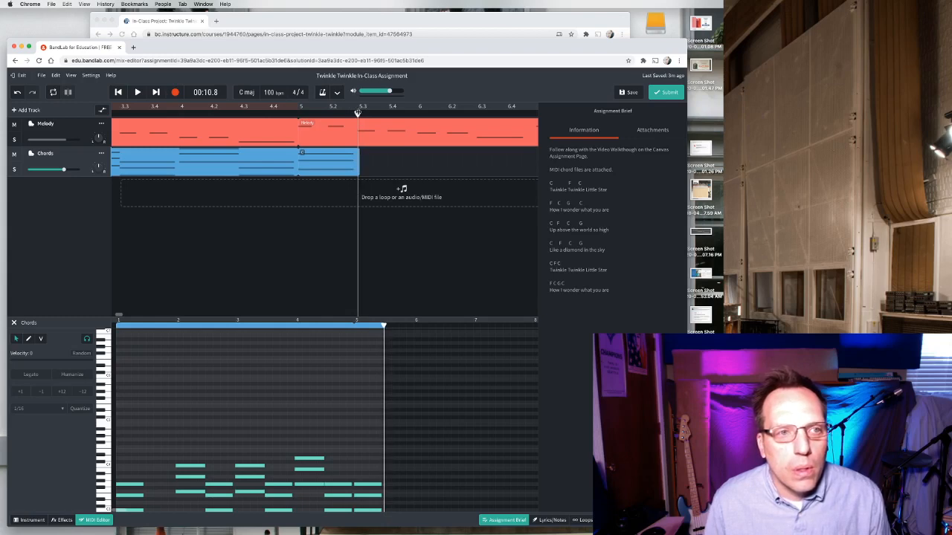
{"action": "left_click", "coordinate": [214, 93]}
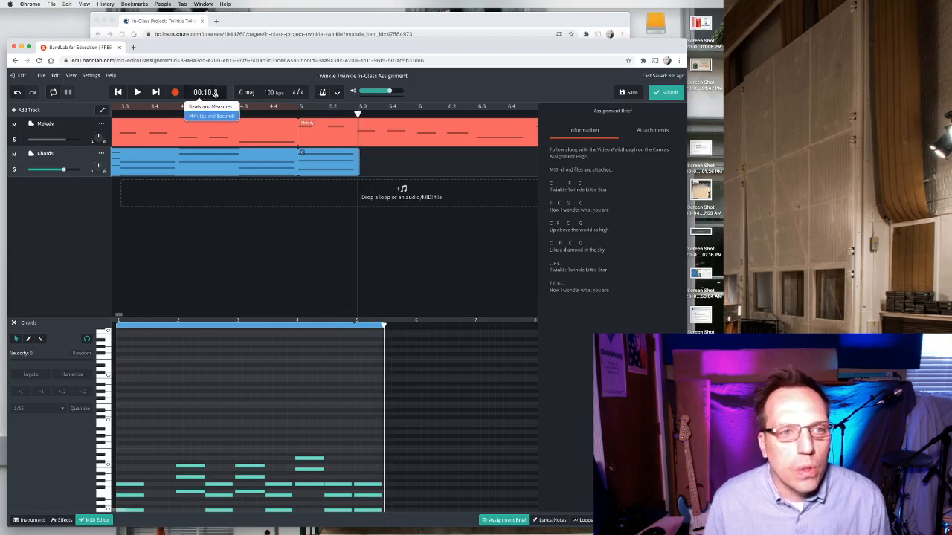
{"action": "left_click", "coordinate": [211, 107]}
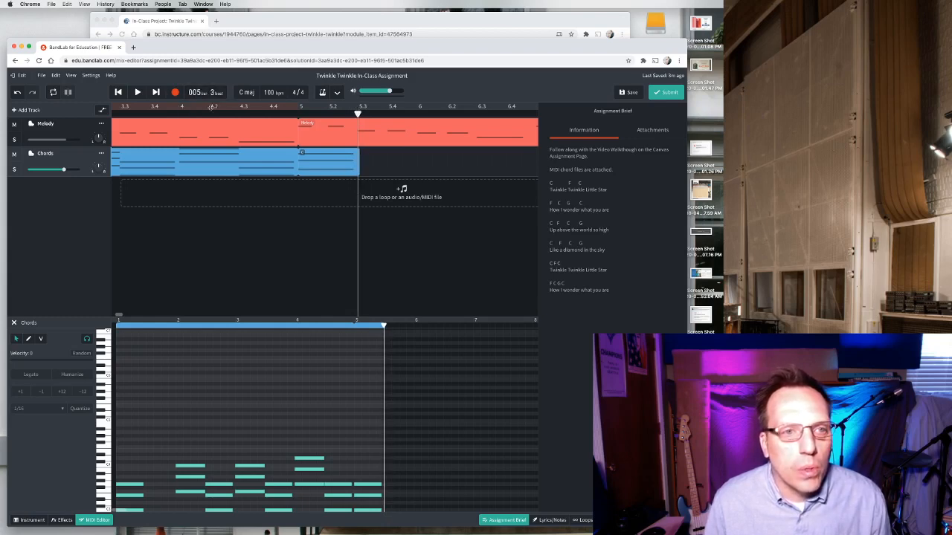
{"action": "left_click", "coordinate": [336, 160]}
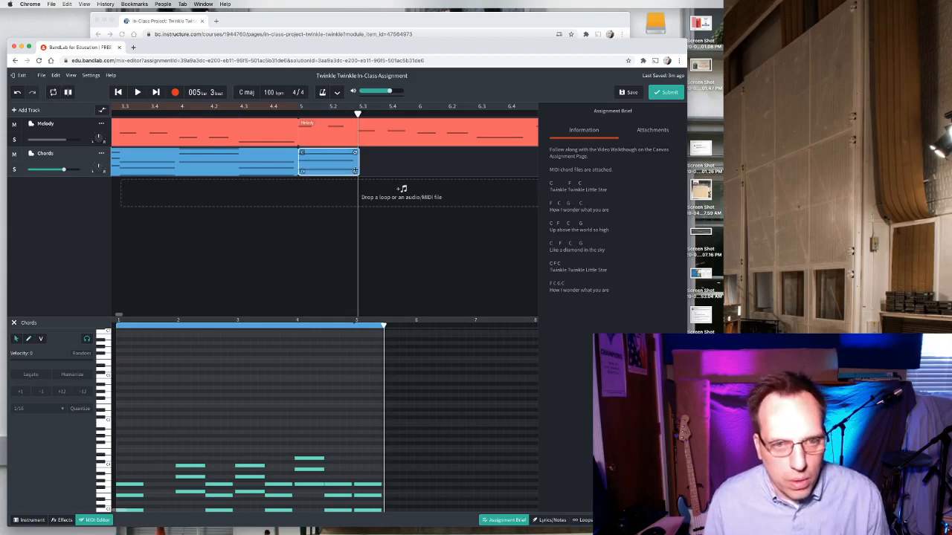
{"action": "left_click_drag", "start_coordinate": [356, 172], "coordinate": [354, 172]}
{"action": "key", "text": "super+z"}
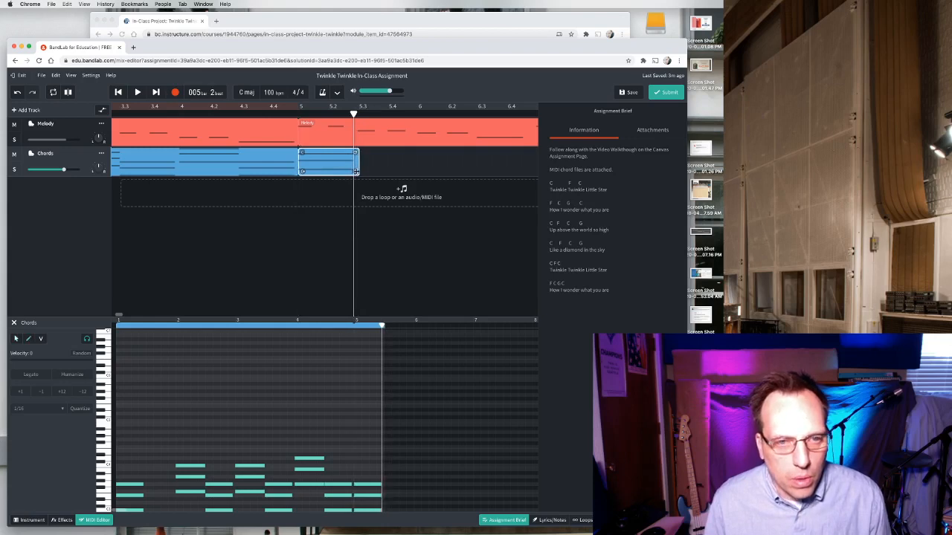
{"action": "key", "text": "super+z"}
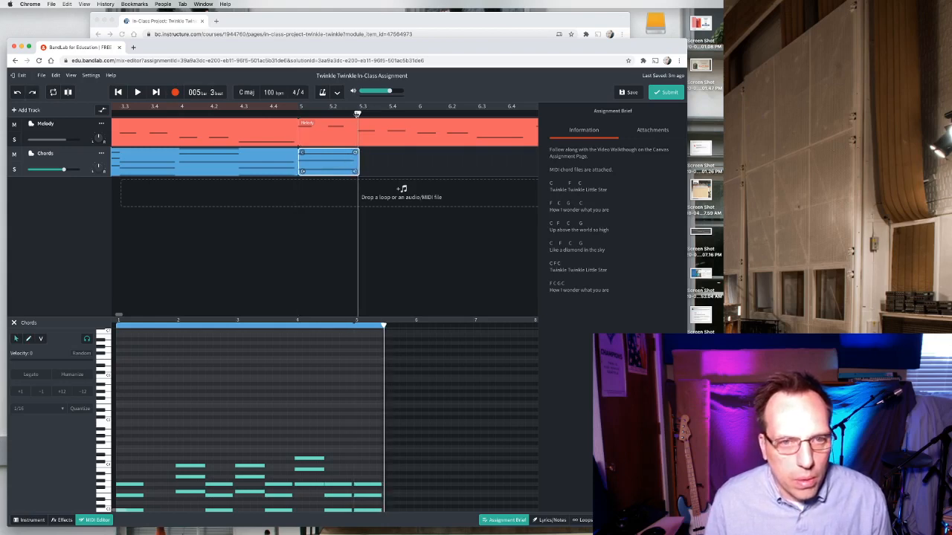
Zoom in and slice the C chord region exactly at bar 5 beat 3, removing the leftover sliver.
{"action": "right_click", "coordinate": [348, 157]}
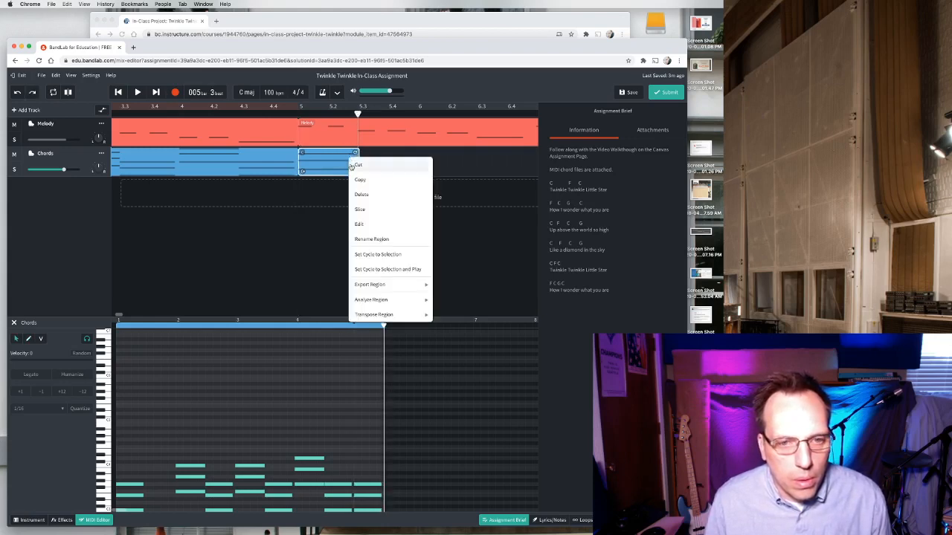
{"action": "left_click", "coordinate": [365, 224]}
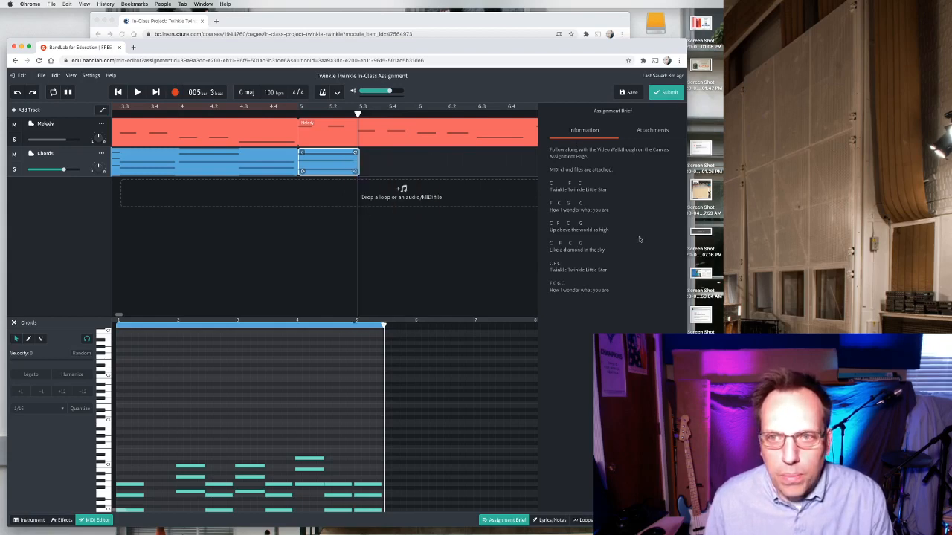
{"action": "left_click", "coordinate": [493, 521]}
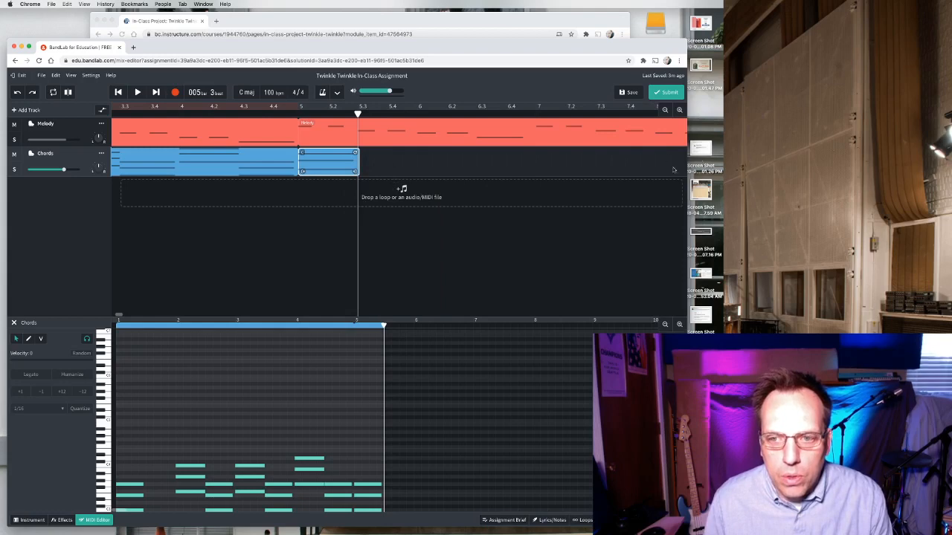
{"action": "left_click", "coordinate": [679, 111]}
{"action": "left_click", "coordinate": [679, 110]}
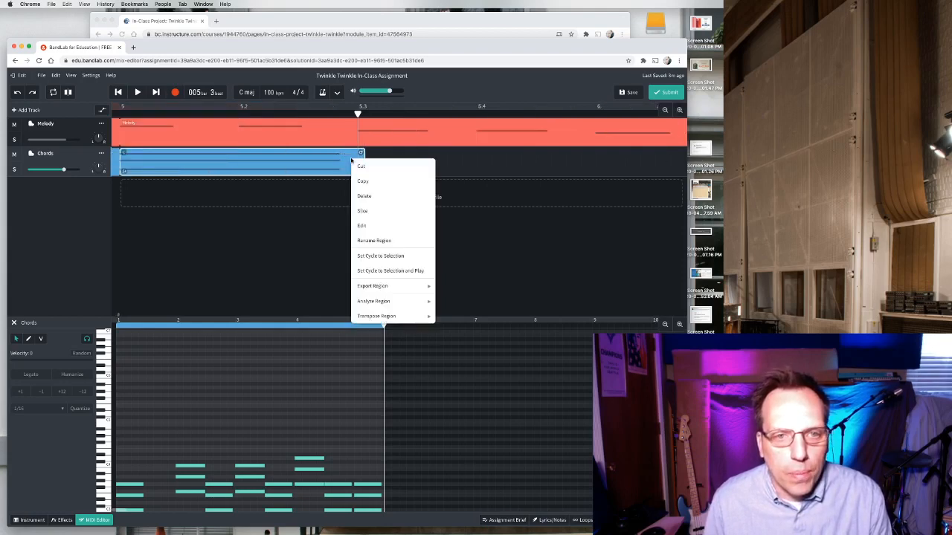
{"action": "right_click", "coordinate": [351, 157]}
{"action": "left_click", "coordinate": [362, 213]}
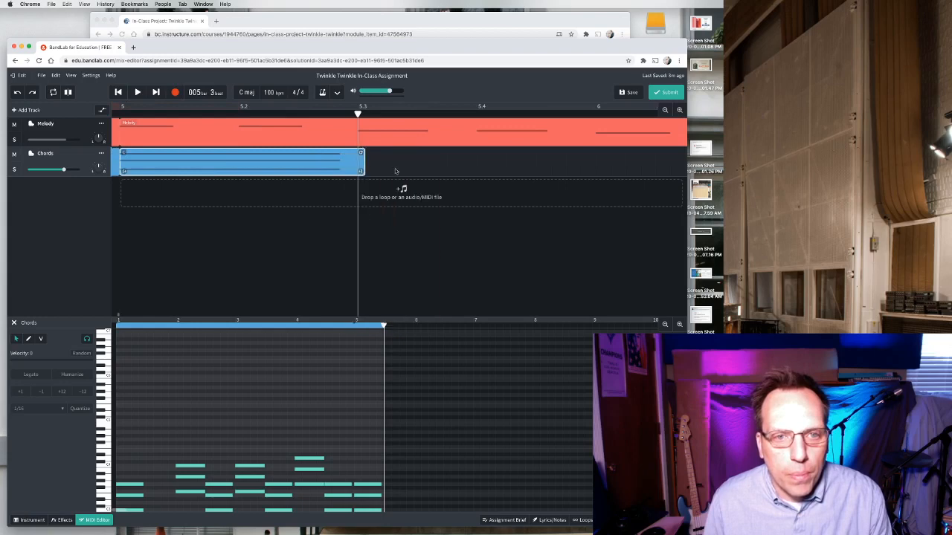
{"action": "left_click_drag", "start_coordinate": [363, 161], "coordinate": [356, 168]}
{"action": "left_click", "coordinate": [369, 242]}
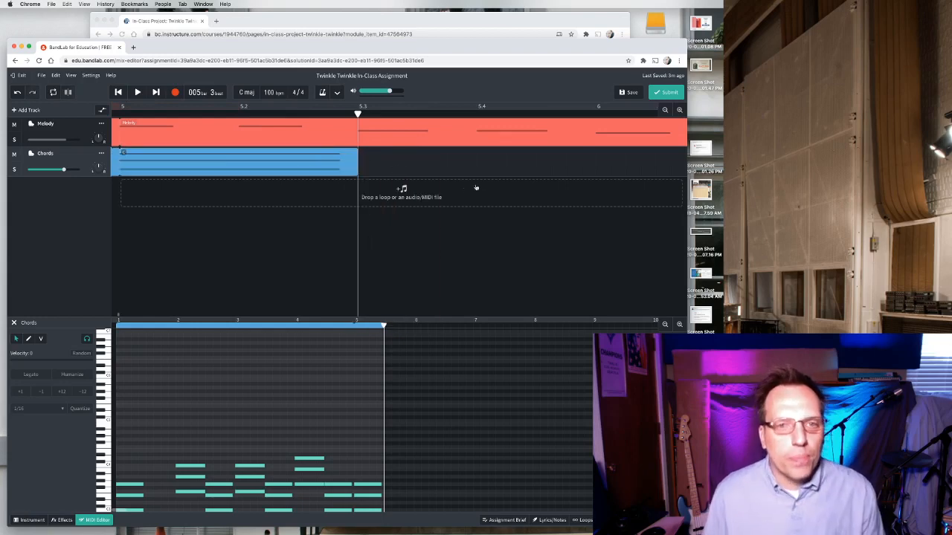
Import the F Maj Triad MIDI file onto the Chords track at bar 5 beat 3 and trim it to end at bar 6.
{"action": "left_click", "coordinate": [665, 110]}
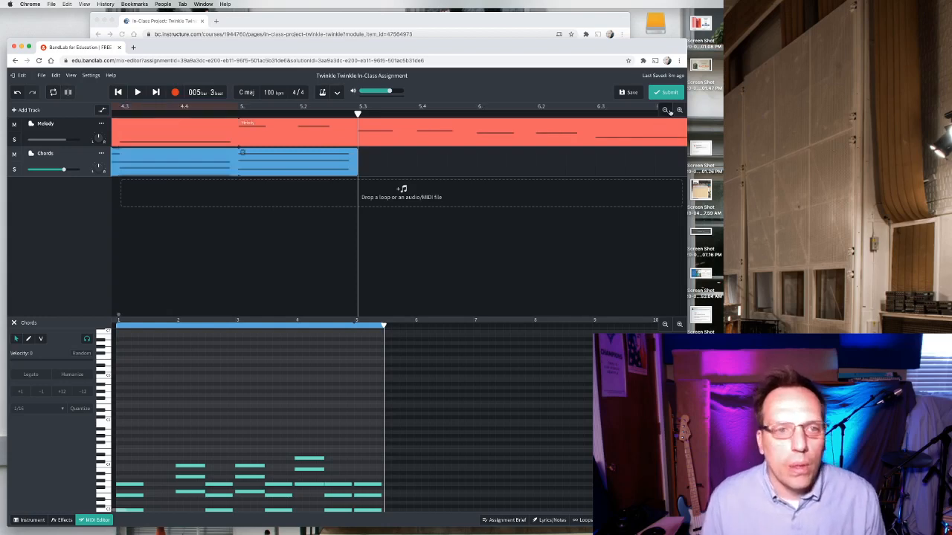
{"action": "left_click", "coordinate": [668, 112]}
{"action": "left_click", "coordinate": [465, 198]}
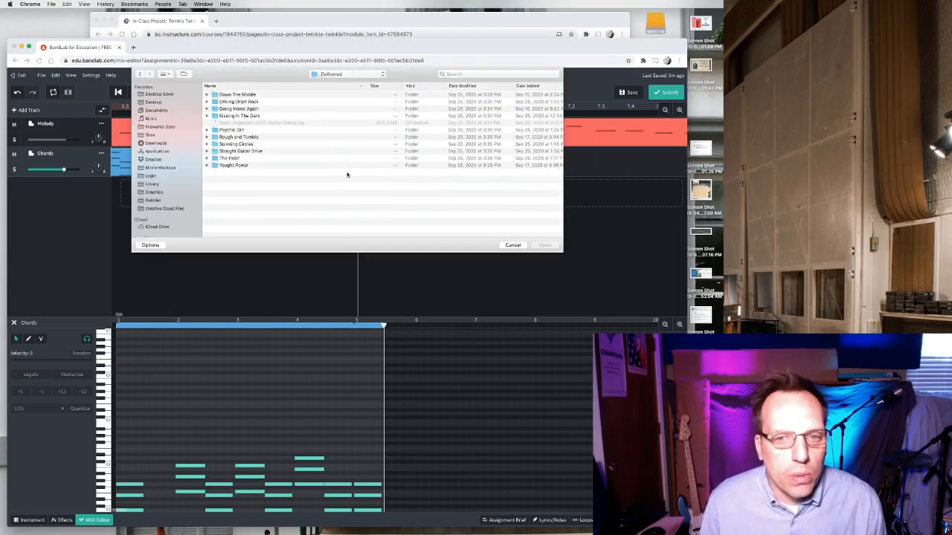
{"action": "left_click", "coordinate": [519, 248]}
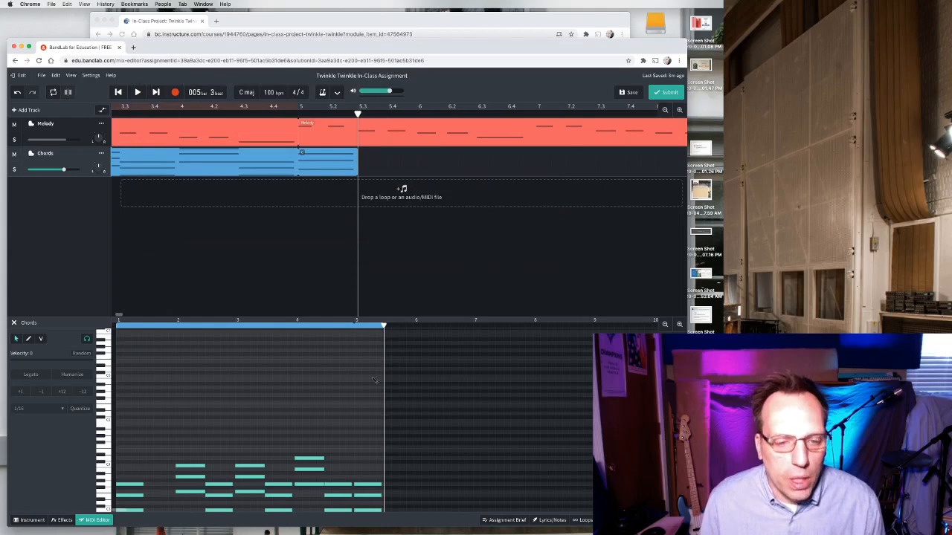
{"action": "key", "text": "super+Tab"}
{"action": "left_click", "coordinate": [347, 254]}
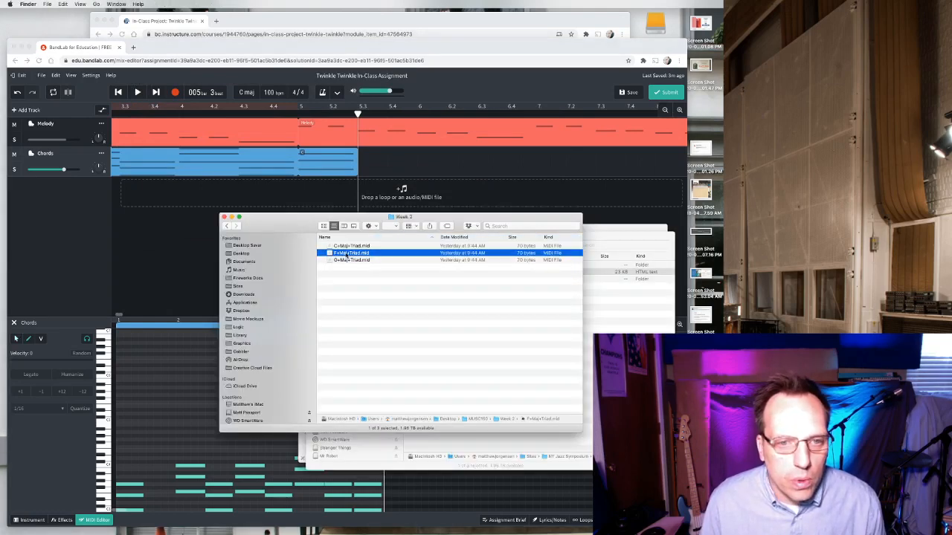
{"action": "left_click_drag", "start_coordinate": [344, 253], "coordinate": [363, 162]}
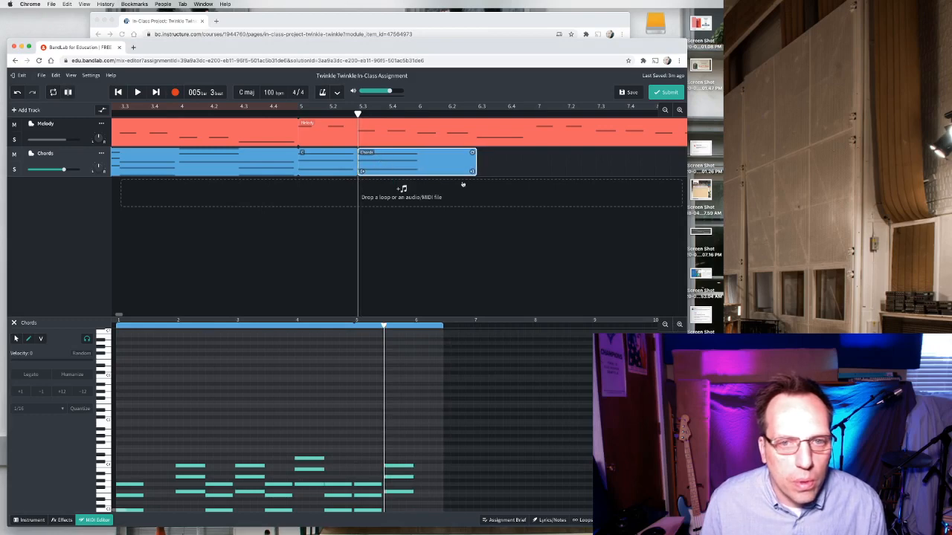
{"action": "left_click_drag", "start_coordinate": [473, 171], "coordinate": [415, 167]}
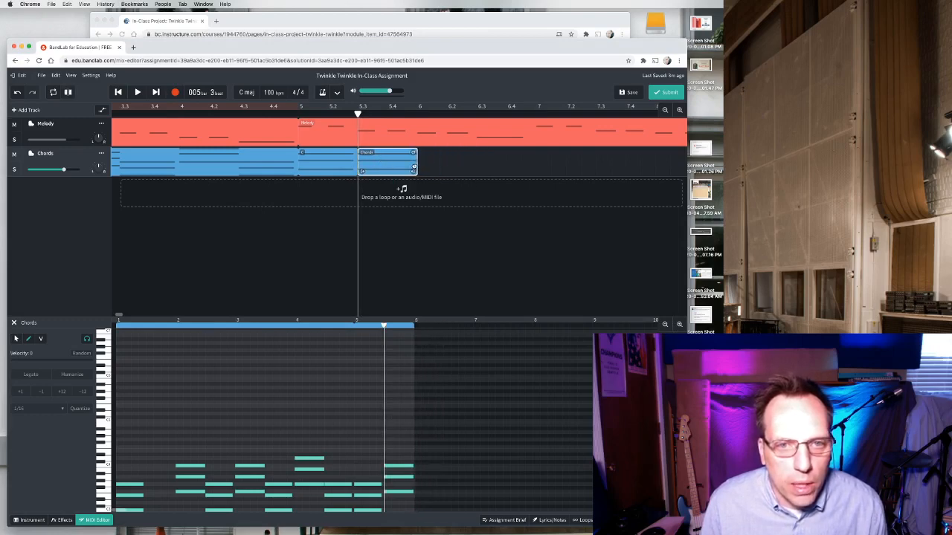
{"action": "left_click_drag", "start_coordinate": [416, 171], "coordinate": [414, 170]}
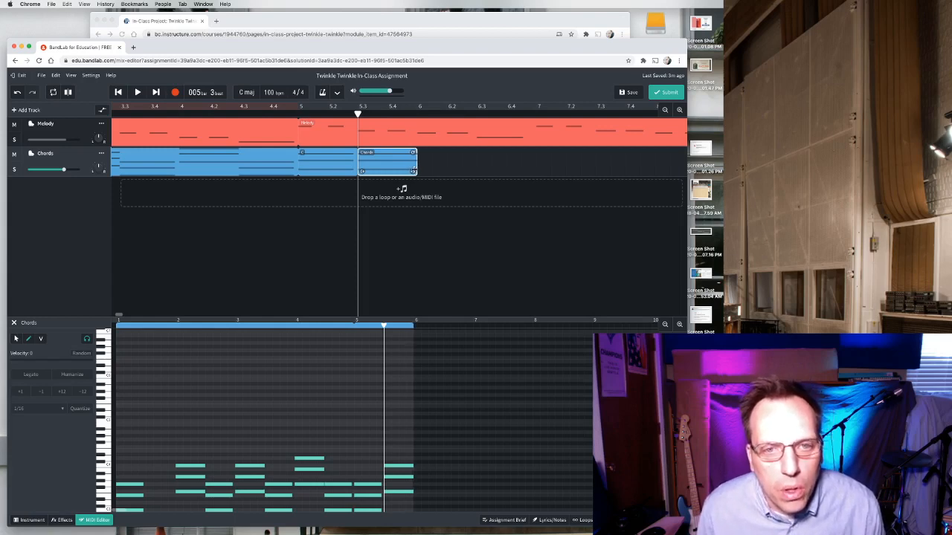
{"action": "left_click", "coordinate": [424, 243]}
{"action": "double_click", "coordinate": [365, 153]}
{"action": "key", "text": "BackSpace"}
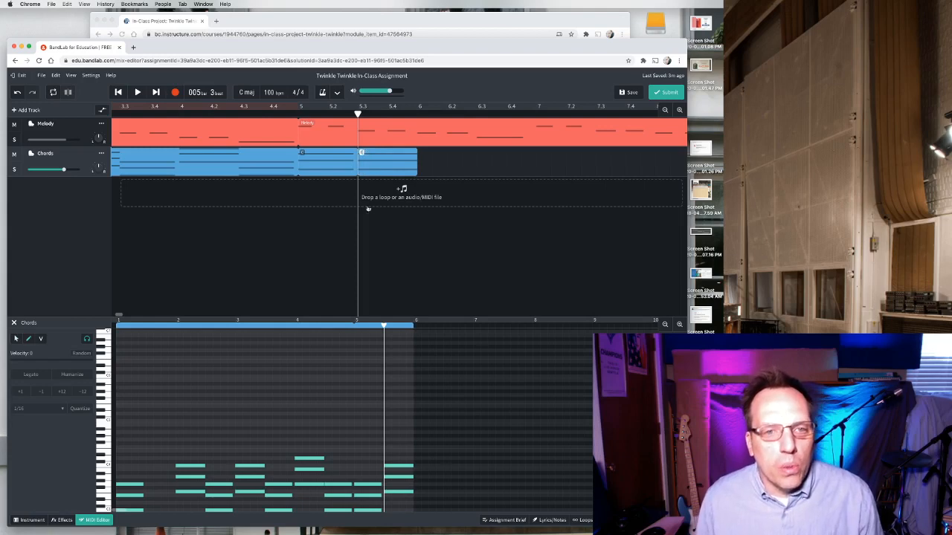
{"action": "scroll", "coordinate": [363, 446], "scroll_direction": "down", "scroll_amount": 1}
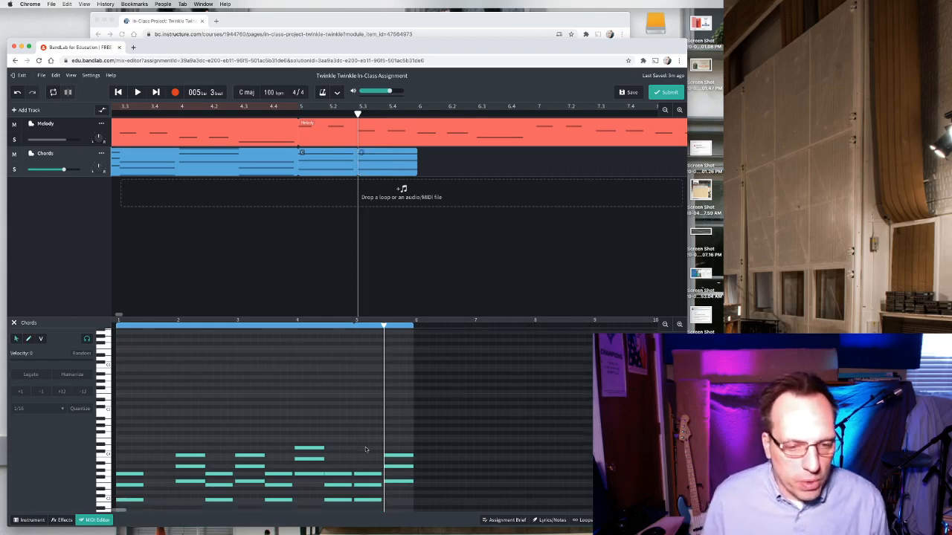
{"action": "key", "text": "super+Tab"}
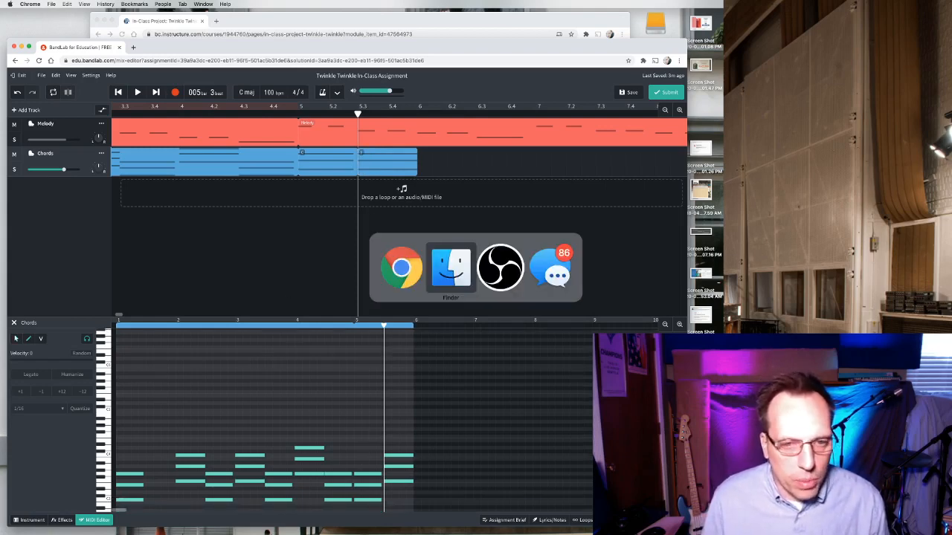
{"action": "left_click", "coordinate": [410, 266]}
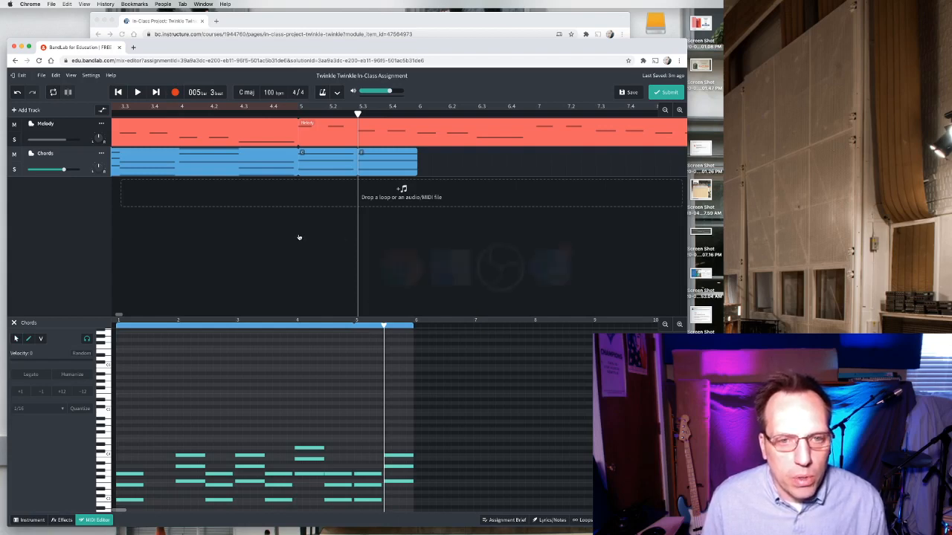
Show the assignment brief's chord chart and copy the C chord region at bar 5 beats 1–2.
{"action": "left_click", "coordinate": [504, 520]}
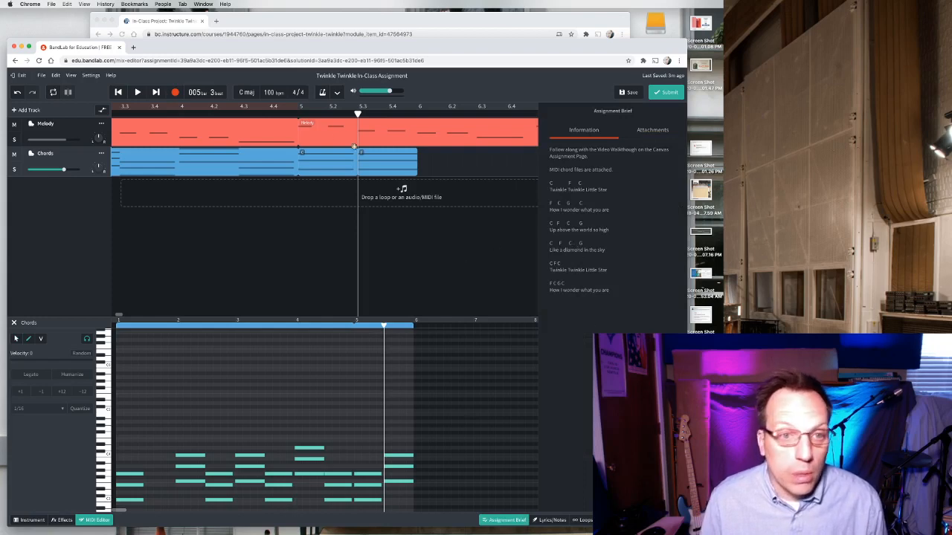
{"action": "left_click", "coordinate": [319, 168]}
{"action": "right_click", "coordinate": [319, 168]}
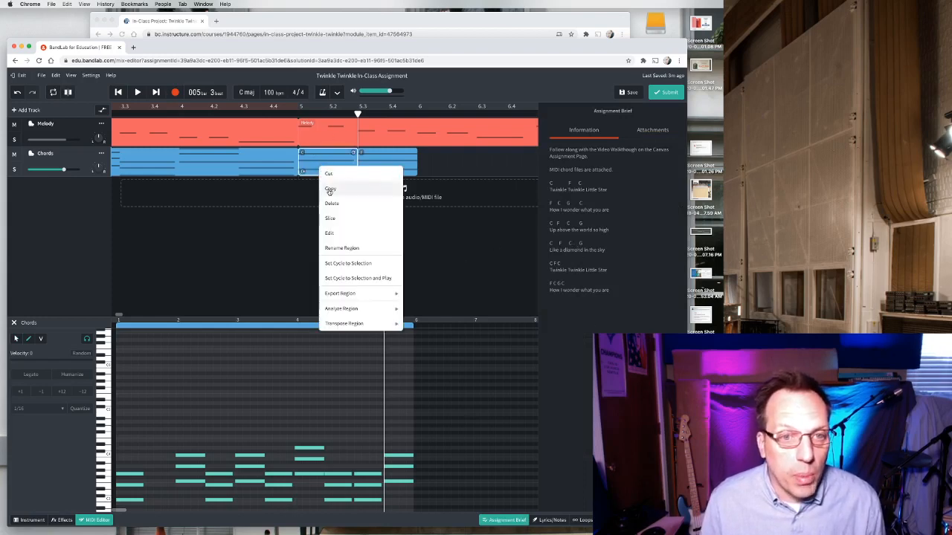
{"action": "left_click", "coordinate": [330, 189]}
Paste the copied C chord onto the Chords track at bar 6.
{"action": "left_click", "coordinate": [417, 119]}
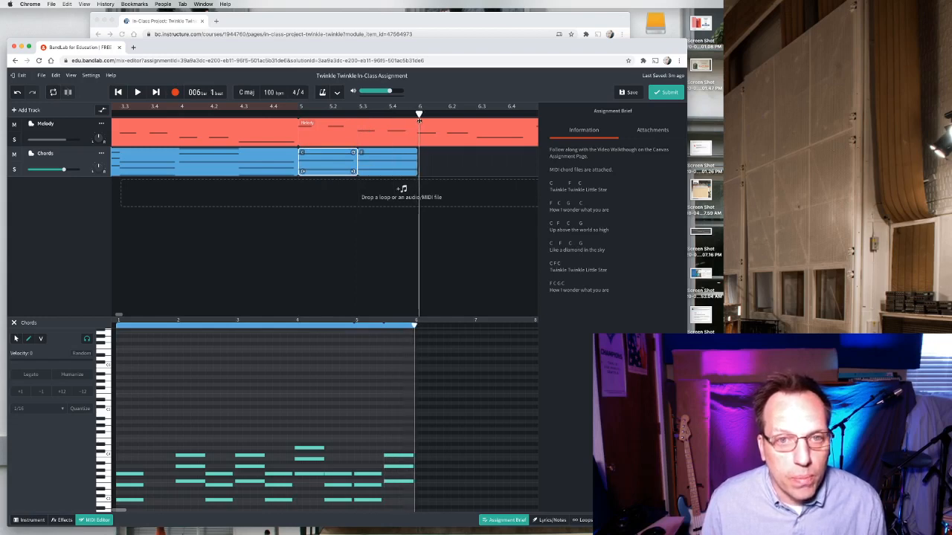
{"action": "right_click", "coordinate": [430, 162]}
{"action": "left_click", "coordinate": [439, 165]}
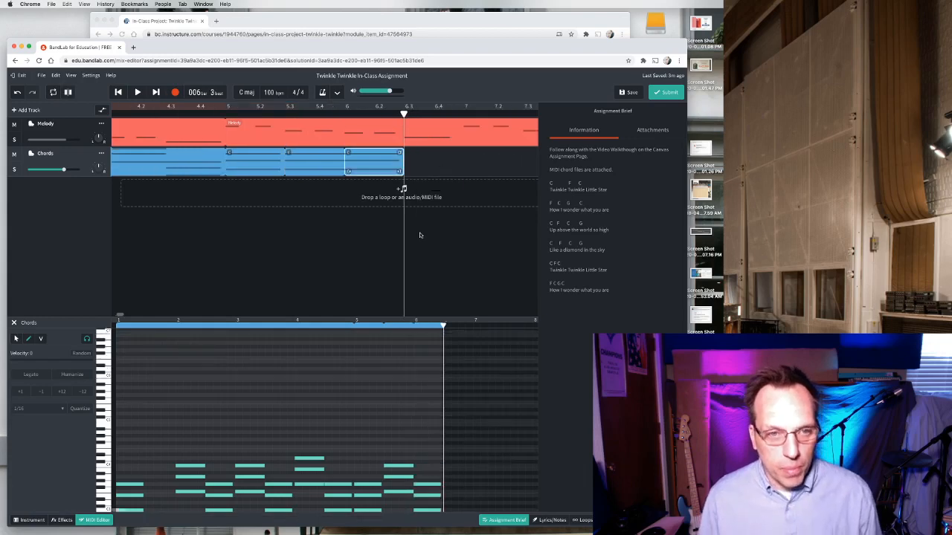
Import the next triad MIDI file from Finder onto the Chords track at bar 6 beat 3 and trim it to end at bar 7.
{"action": "left_click", "coordinate": [362, 247]}
{"action": "key", "text": "super+Tab"}
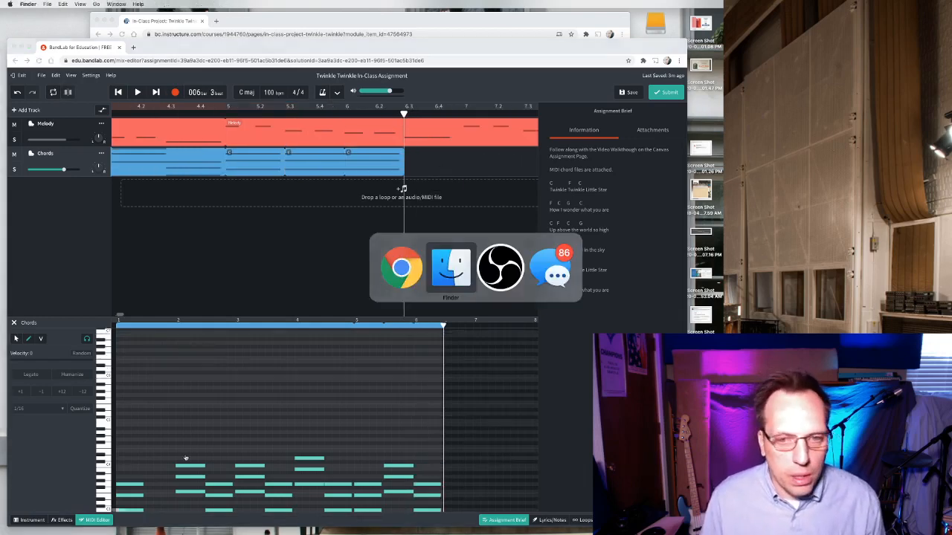
{"action": "left_click_drag", "start_coordinate": [350, 259], "coordinate": [432, 163]}
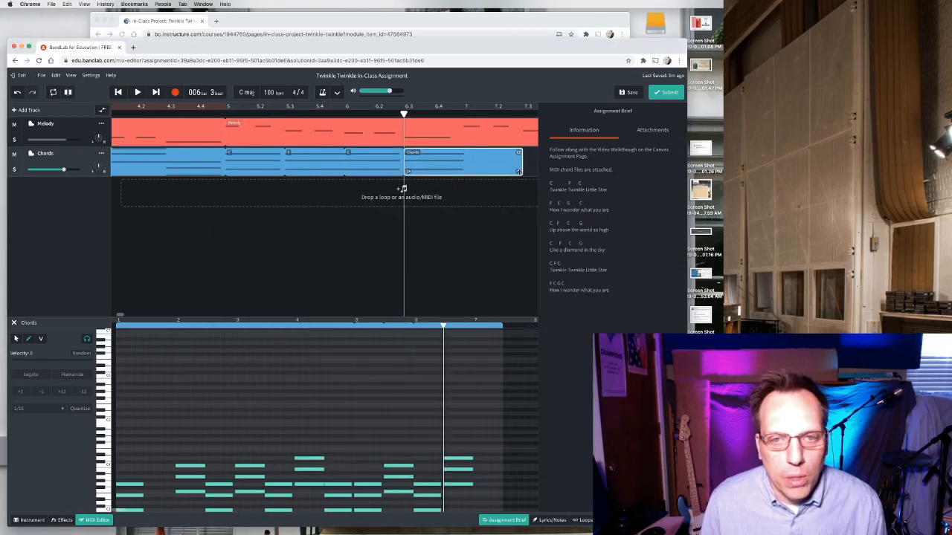
{"action": "left_click_drag", "start_coordinate": [519, 172], "coordinate": [459, 167]}
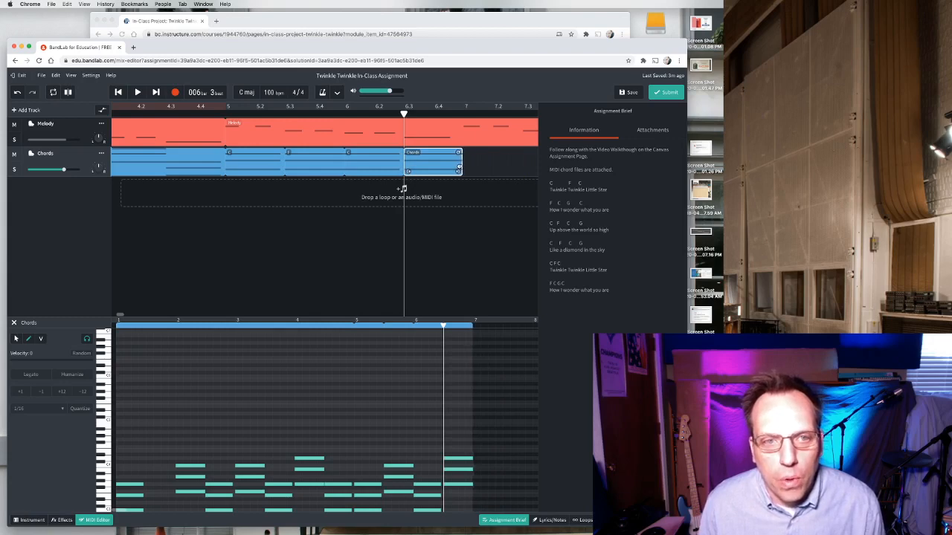
Play the project from bar 5 to hear the new chords, then pause.
{"action": "left_click", "coordinate": [221, 113]}
{"action": "key", "text": "space"}
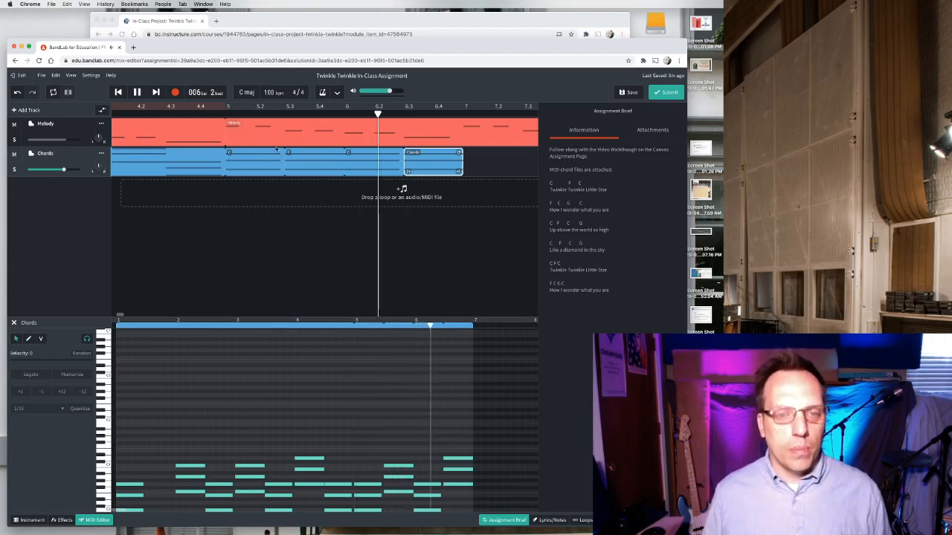
{"action": "key", "text": "space"}
Rename the newly imported region at bar 6 beat 3 with its chord letter.
{"action": "left_click", "coordinate": [414, 152]}
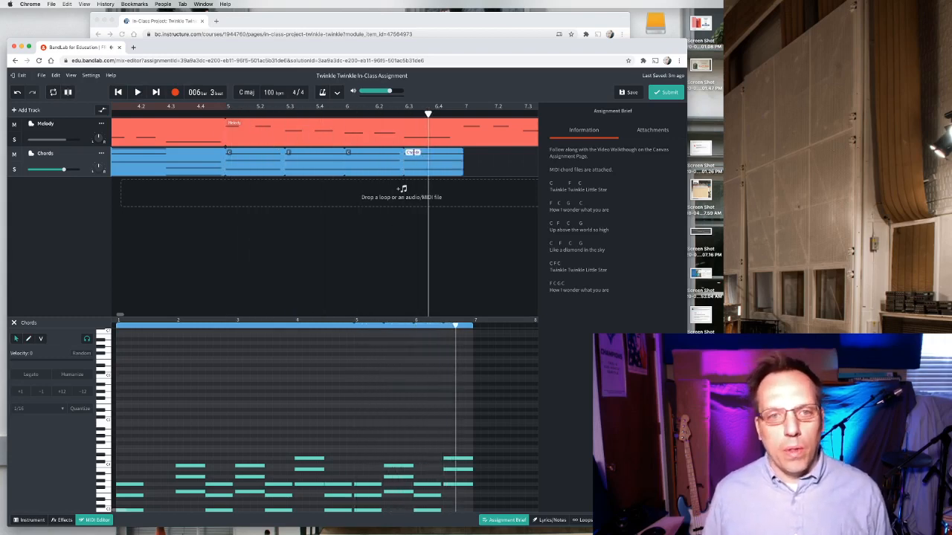
{"action": "double_click", "coordinate": [414, 152]}
{"action": "type", "text": "C"}
{"action": "left_click", "coordinate": [407, 227]}
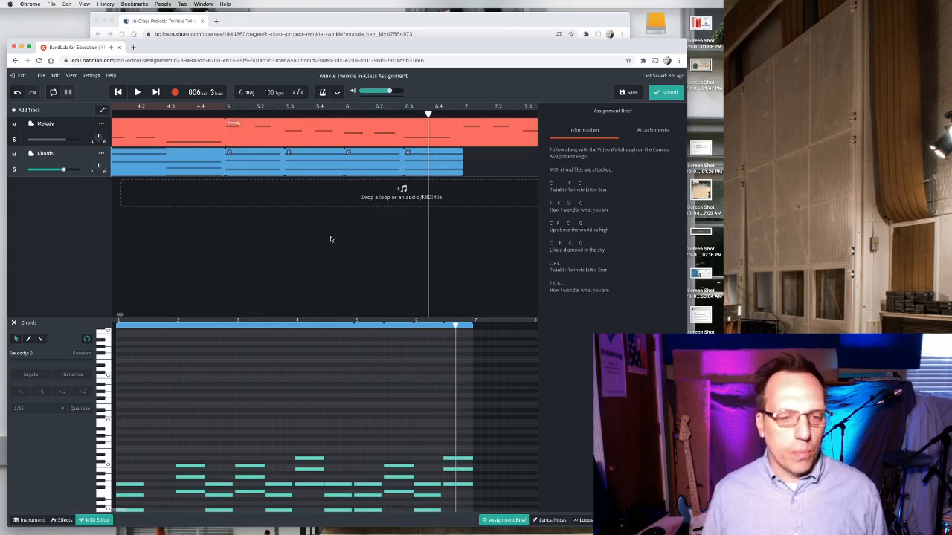
Close the MIDI editor and brief, then select the four chord regions from bar 5 to bar 7 and copy them.
{"action": "left_click", "coordinate": [85, 522]}
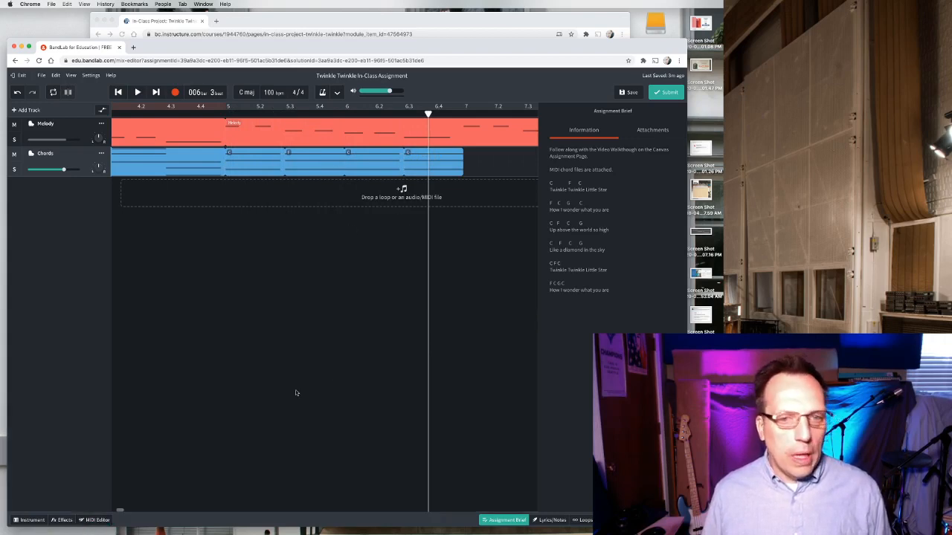
{"action": "left_click", "coordinate": [513, 520]}
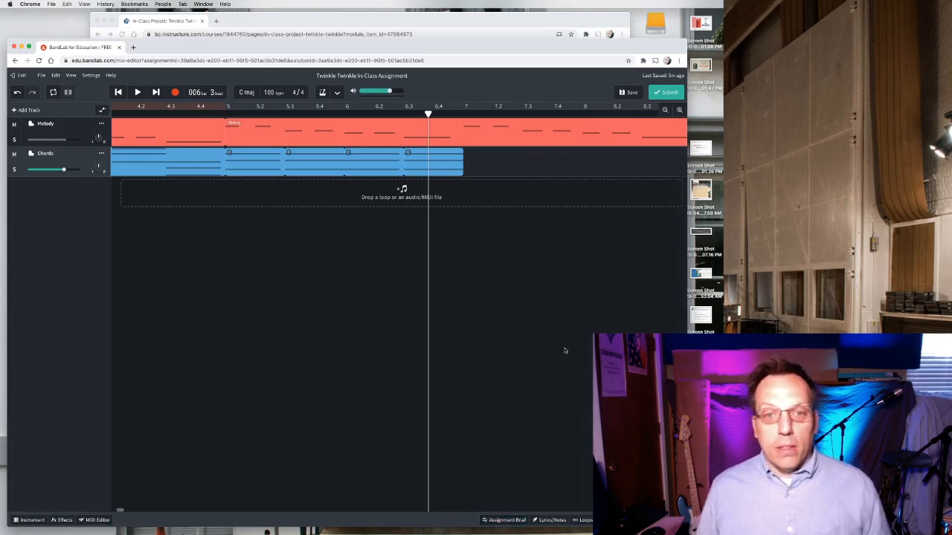
{"action": "left_click", "coordinate": [435, 164]}
{"action": "left_click", "coordinate": [378, 161], "text": "shift"}
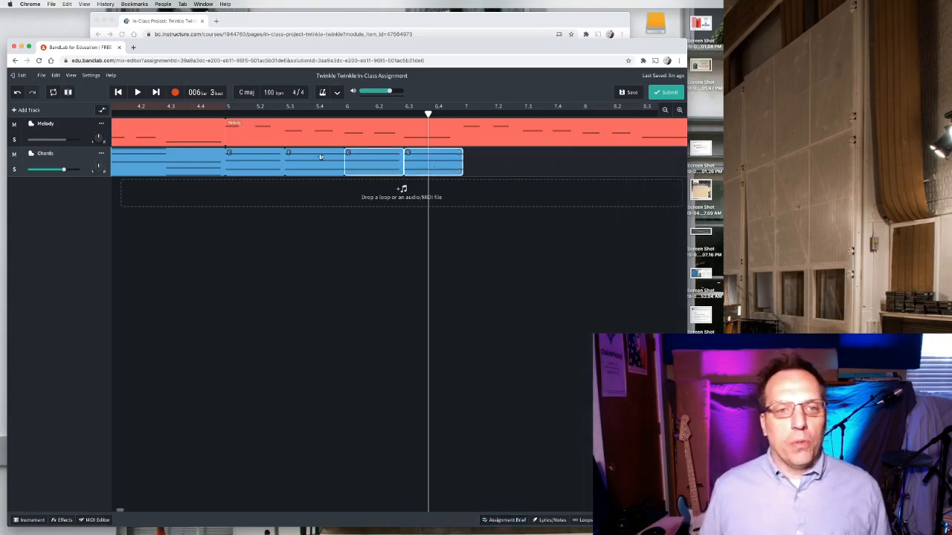
{"action": "left_click", "coordinate": [317, 157], "text": "shift"}
{"action": "left_click", "coordinate": [257, 157], "text": "shift"}
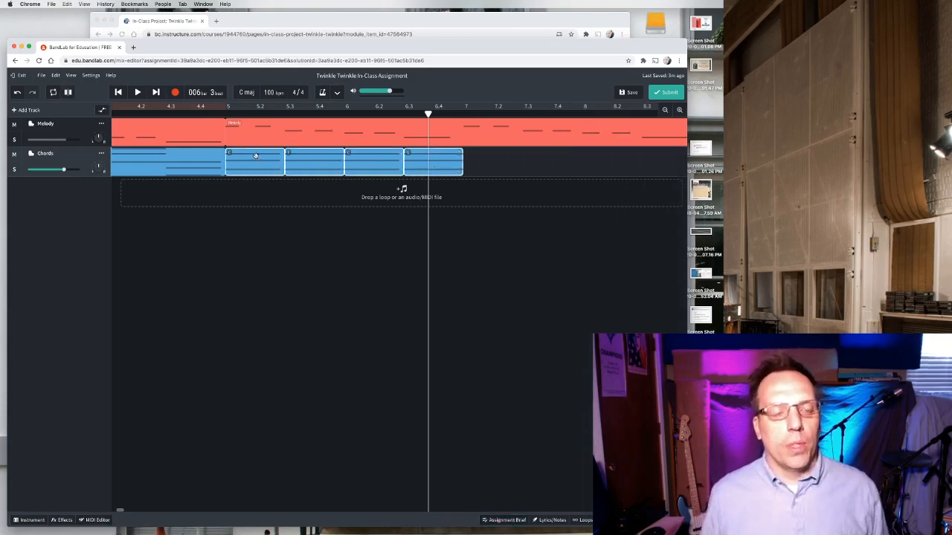
{"action": "left_click", "coordinate": [279, 184]}
{"action": "left_click", "coordinate": [266, 165]}
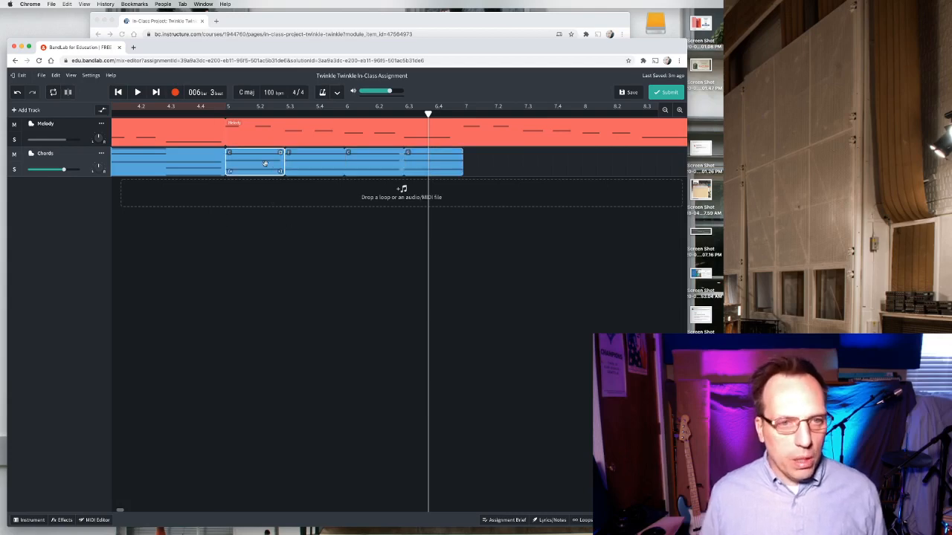
{"action": "left_click", "coordinate": [311, 165], "text": "shift"}
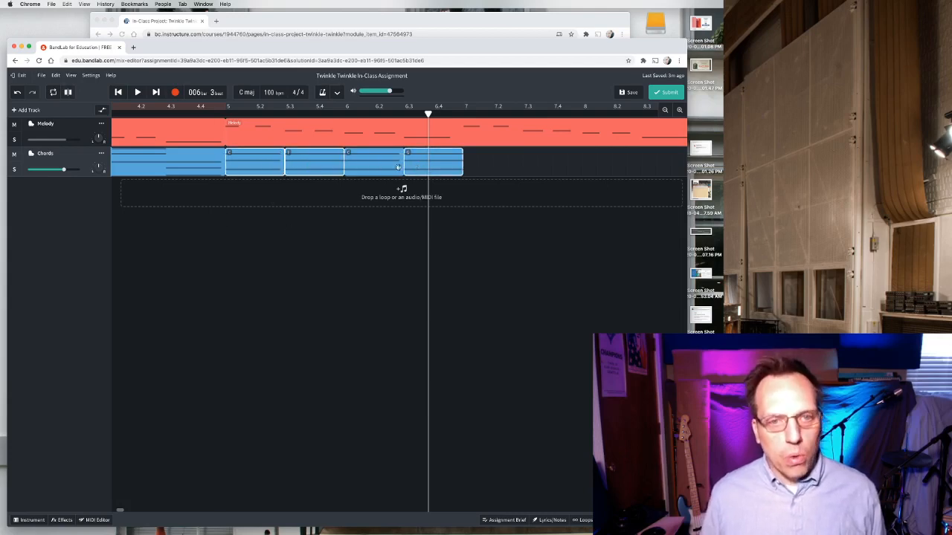
{"action": "left_click_drag", "start_coordinate": [473, 235], "coordinate": [253, 158]}
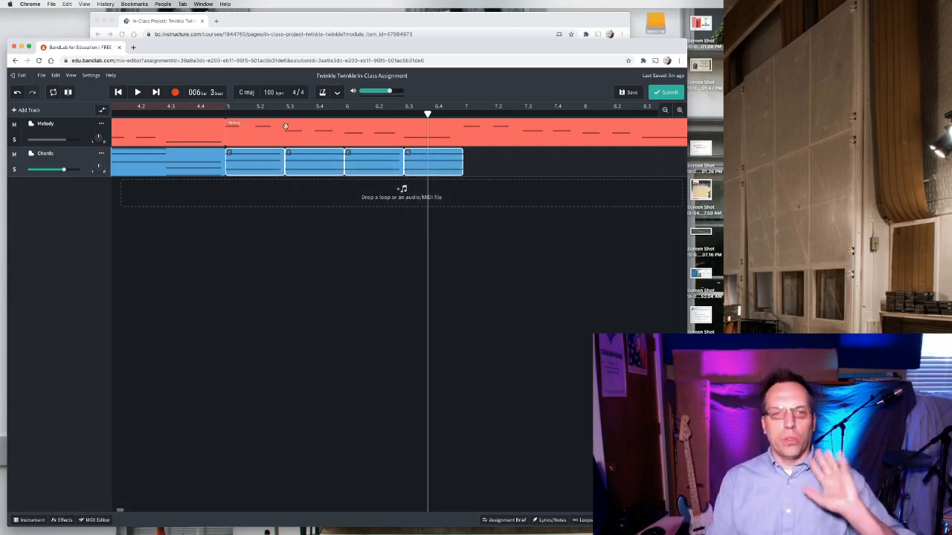
{"action": "right_click", "coordinate": [254, 160]}
{"action": "left_click", "coordinate": [267, 184]}
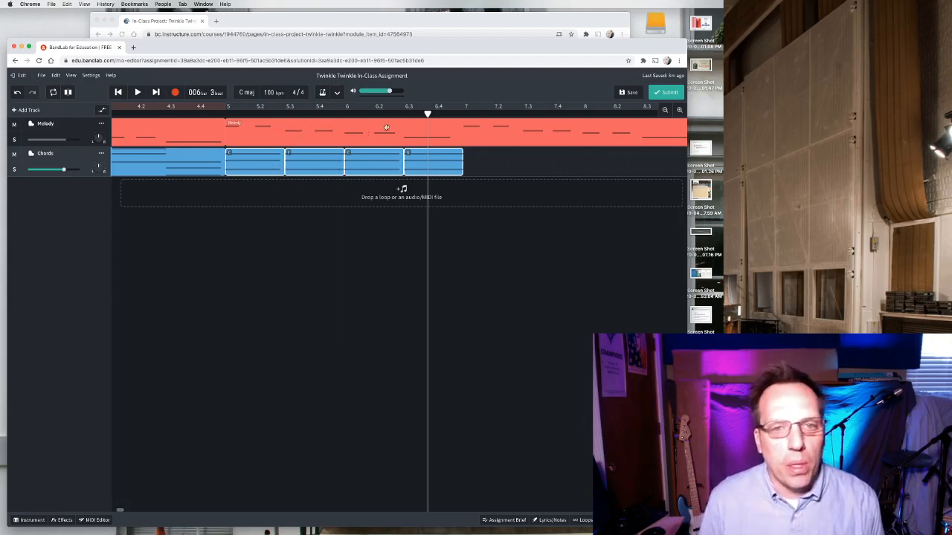
Paste the copied chord regions onto the Chords track at bar 7.
{"action": "left_click_drag", "start_coordinate": [428, 114], "coordinate": [463, 115]}
{"action": "right_click", "coordinate": [488, 160]}
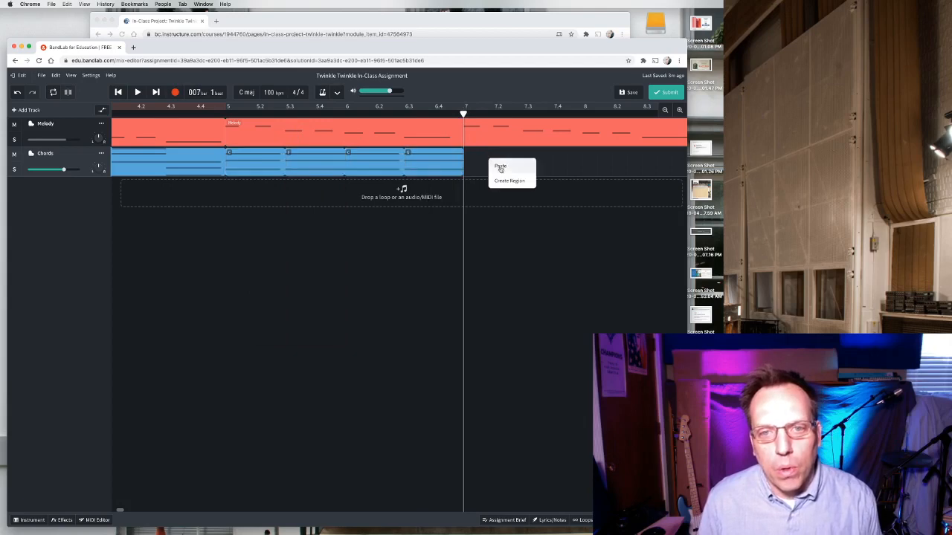
{"action": "left_click", "coordinate": [500, 168]}
Play the chords from bar 5 to review the pasted section, then pause.
{"action": "left_click", "coordinate": [410, 282]}
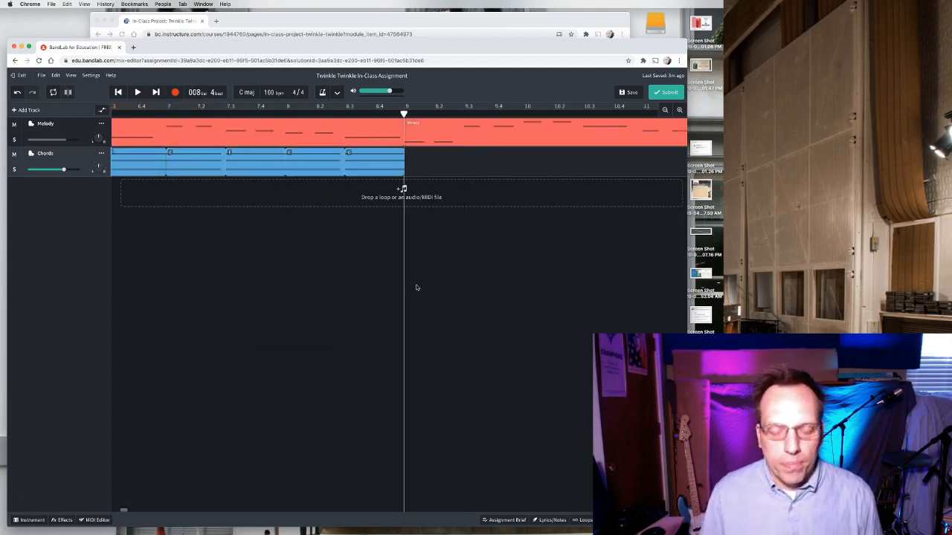
{"action": "left_click", "coordinate": [665, 111]}
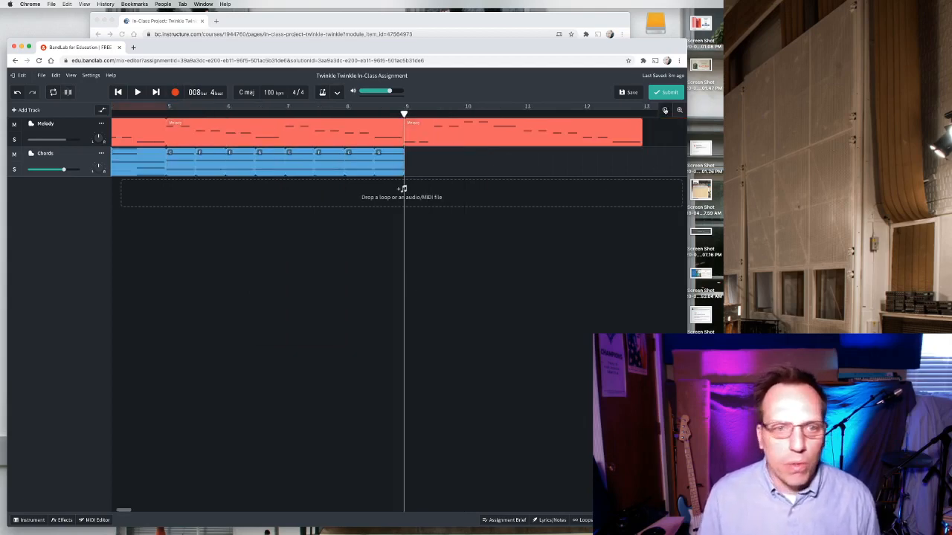
{"action": "scroll", "coordinate": [316, 139], "scroll_direction": "left", "scroll_amount": 3}
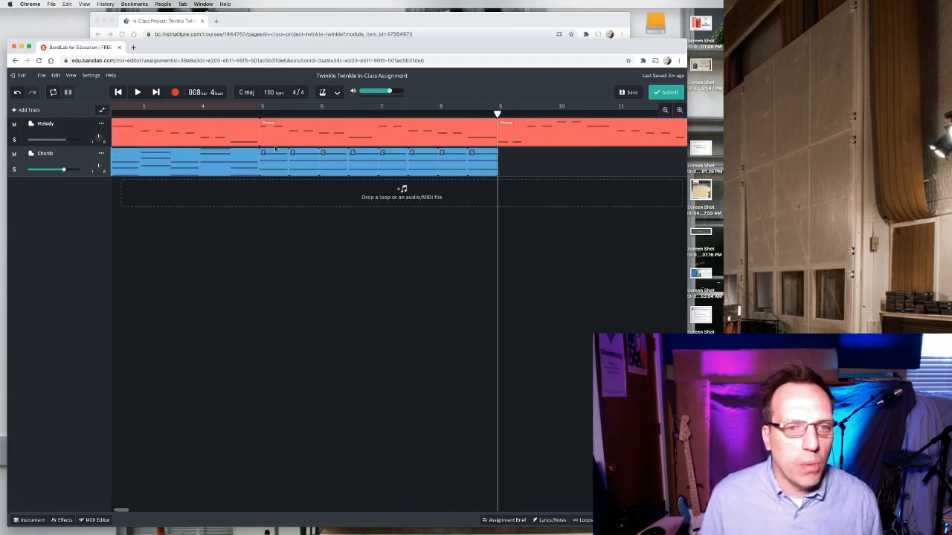
{"action": "left_click", "coordinate": [300, 114]}
{"action": "key", "text": "space"}
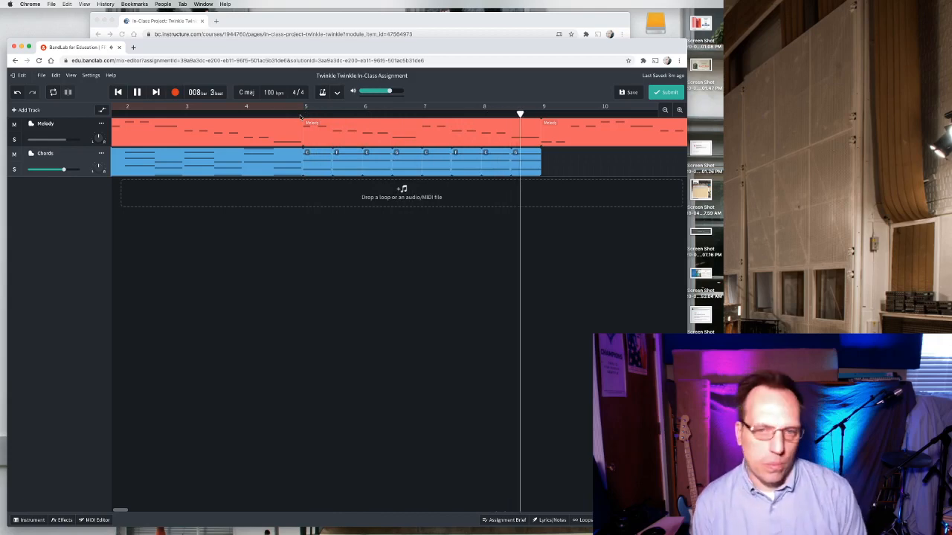
{"action": "key", "text": "space"}
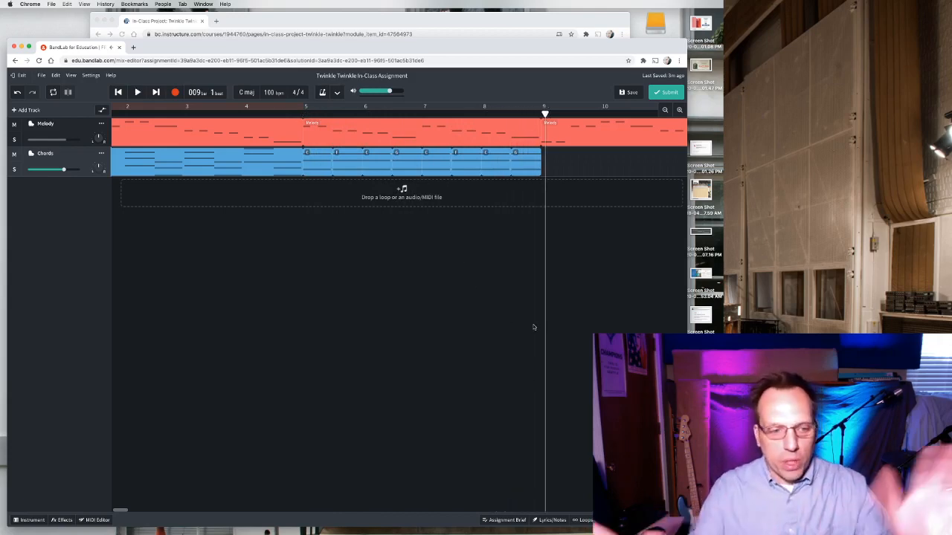
Copy the Chords region covering bars 1 to 5 and paste it at bar 9.
{"action": "left_click", "coordinate": [666, 110]}
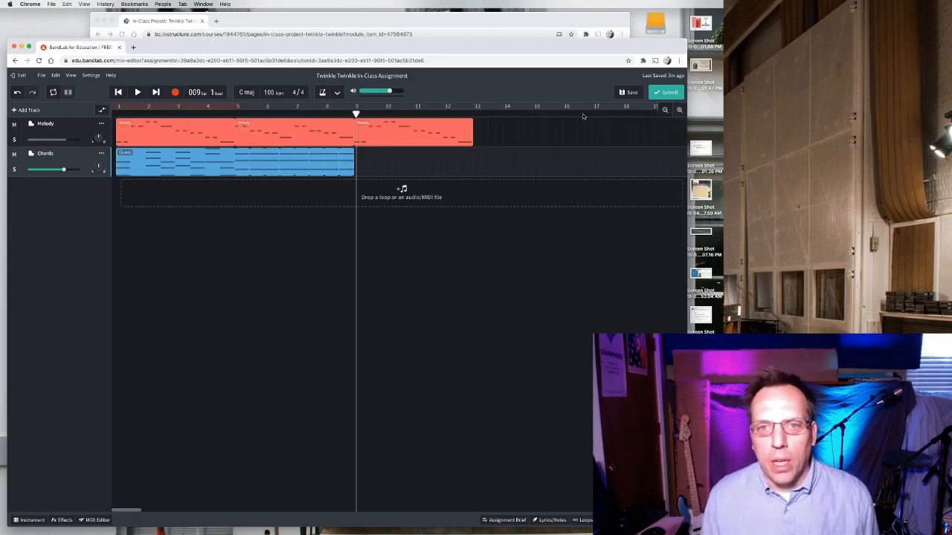
{"action": "left_click", "coordinate": [370, 128]}
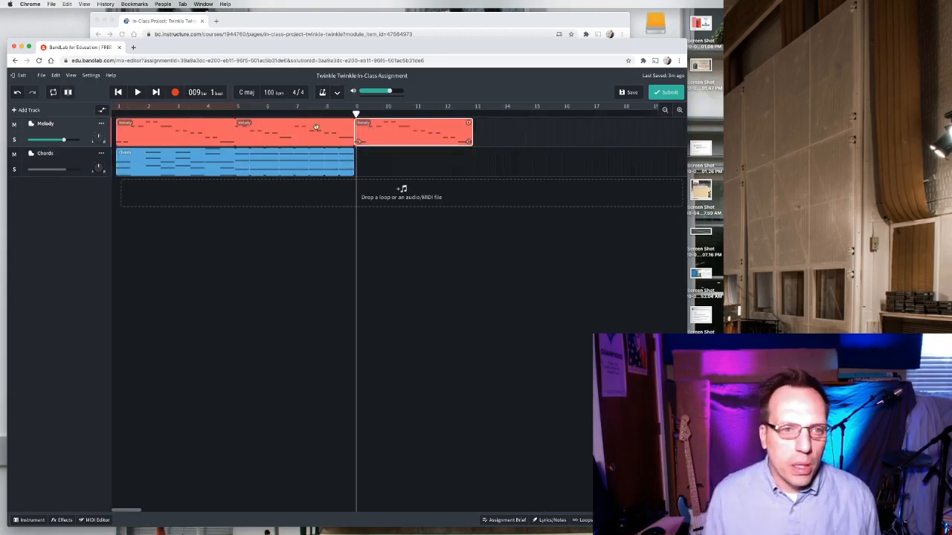
{"action": "left_click", "coordinate": [184, 126]}
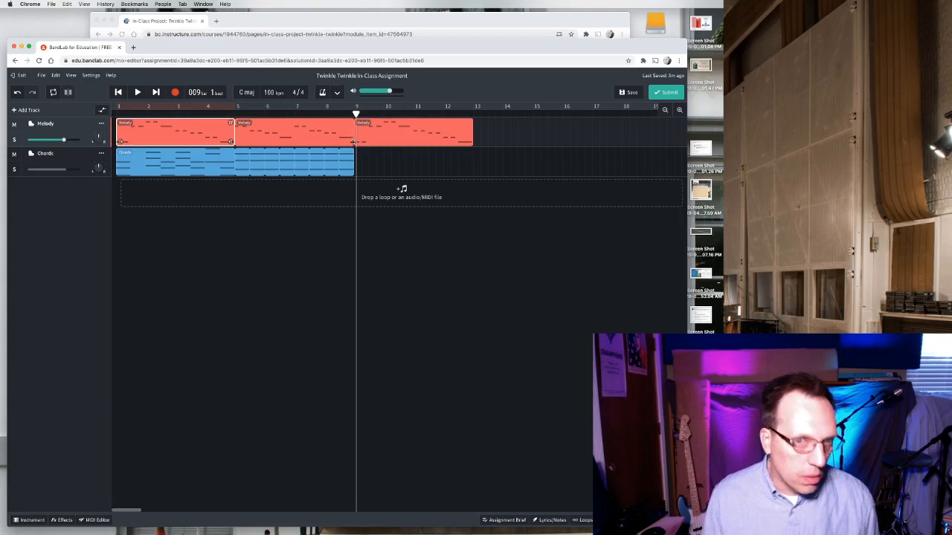
{"action": "left_click", "coordinate": [139, 155]}
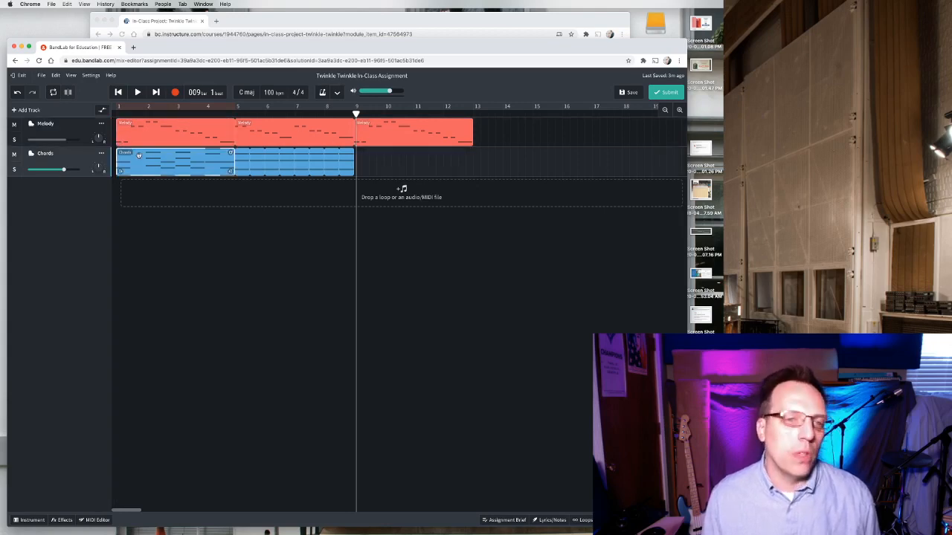
{"action": "right_click", "coordinate": [168, 155]}
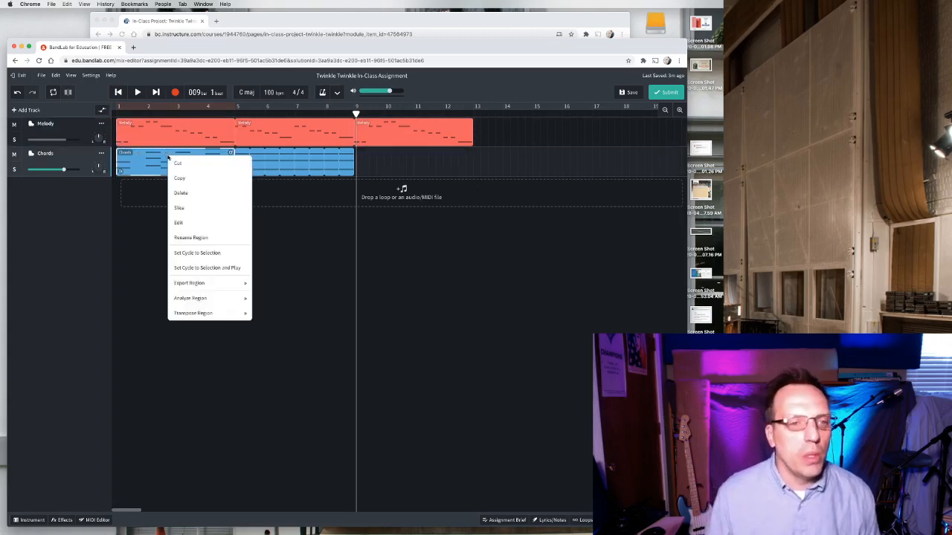
{"action": "left_click", "coordinate": [181, 182]}
{"action": "left_click_drag", "start_coordinate": [357, 113], "coordinate": [354, 113]}
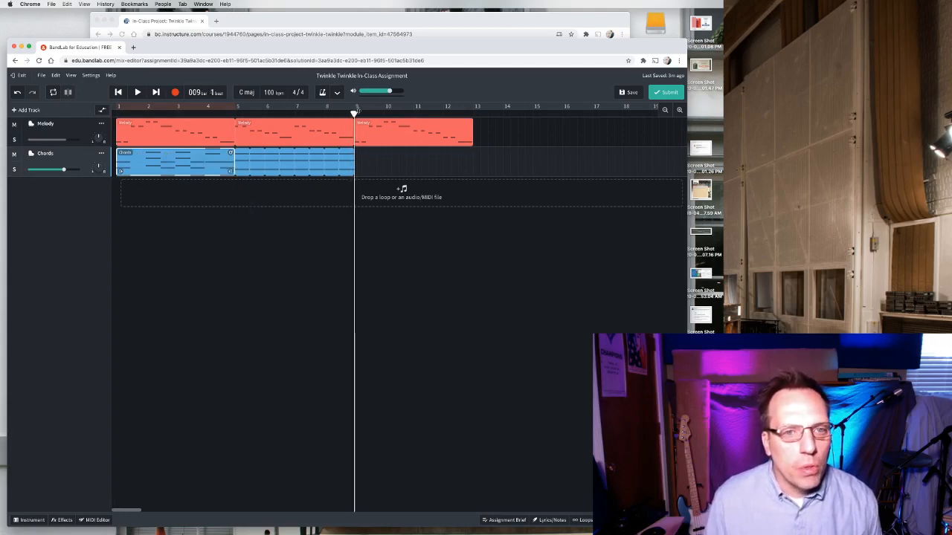
{"action": "left_click", "coordinate": [367, 168]}
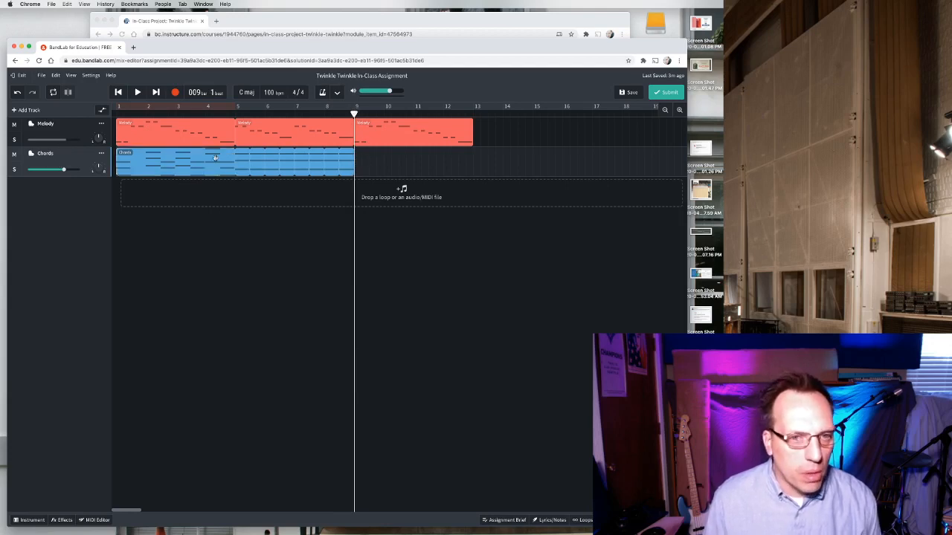
{"action": "right_click", "coordinate": [376, 168]}
{"action": "left_click", "coordinate": [389, 174]}
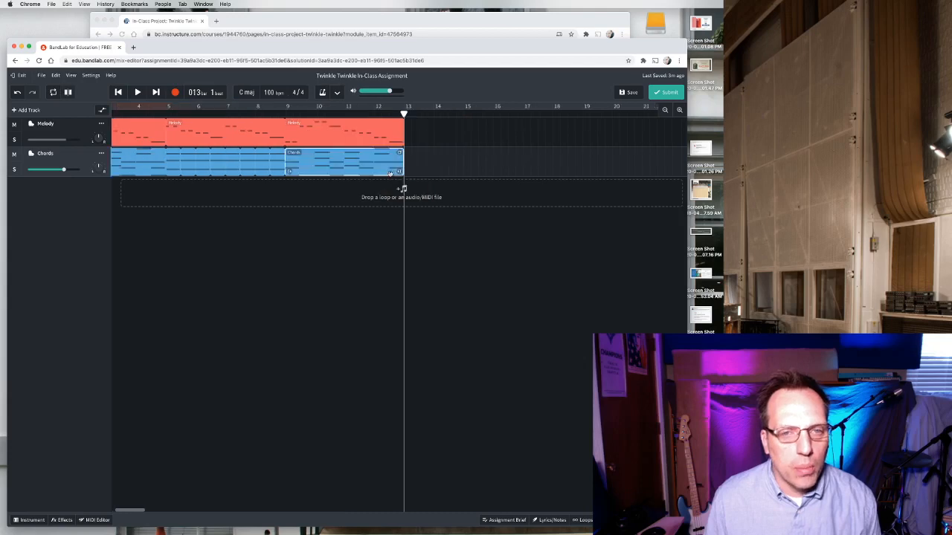
Play the whole arrangement from bar 1.
{"action": "scroll", "coordinate": [328, 263], "scroll_direction": "left", "scroll_amount": 2}
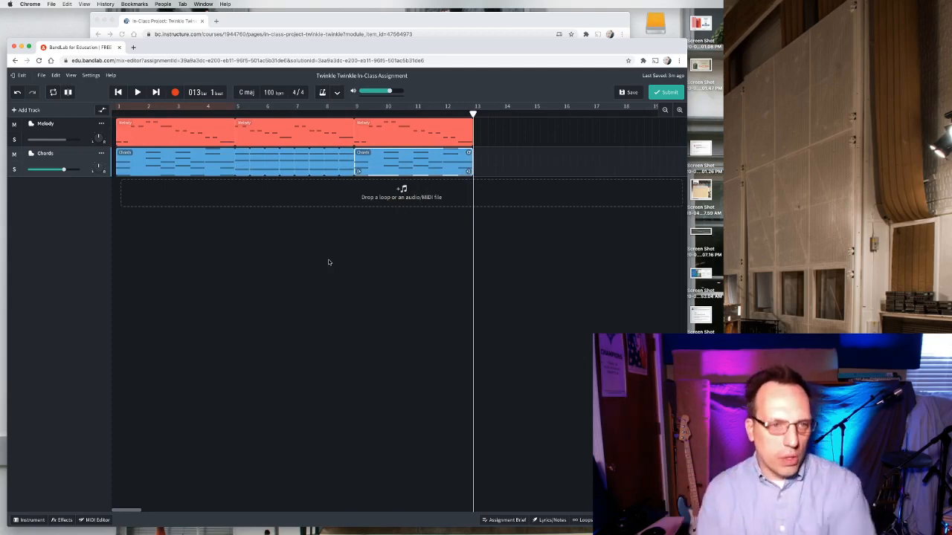
{"action": "left_click", "coordinate": [119, 112]}
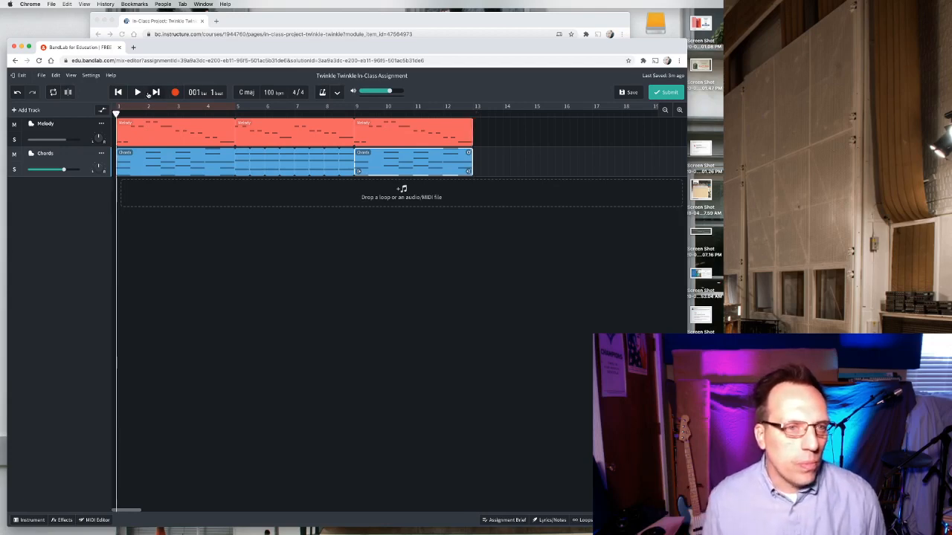
{"action": "left_click", "coordinate": [140, 92]}
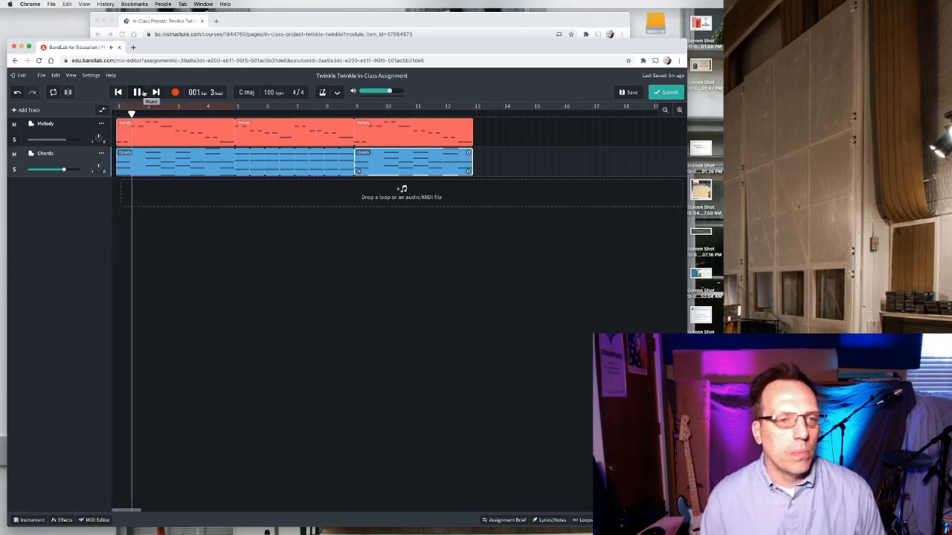